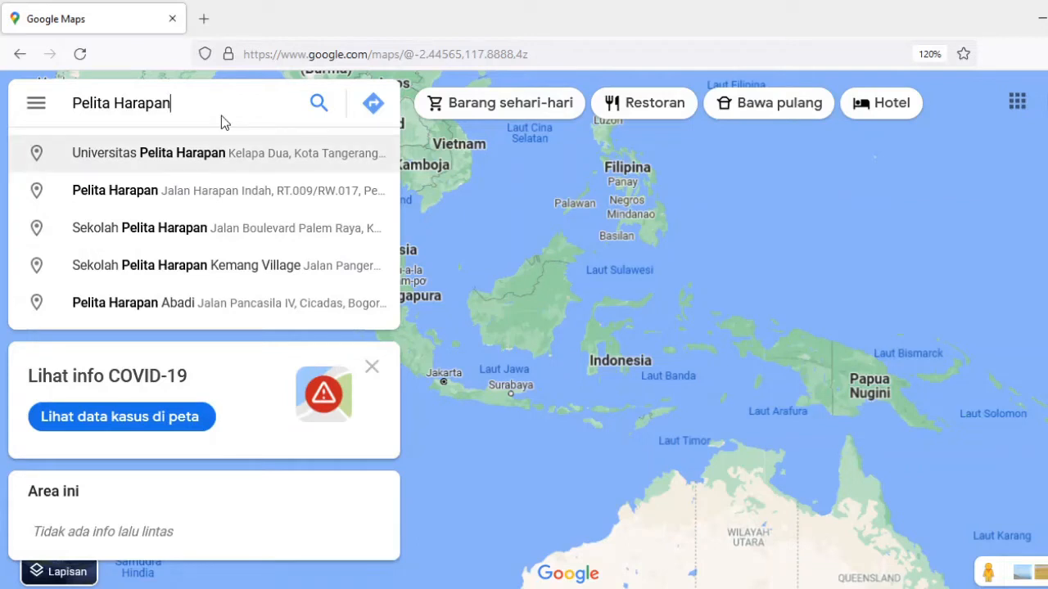
Find Universitas Pelita Harapan in Kelapa Dua on the map and copy the coordinates of a campus building, -6.22903, 106.61060.
left_click(166, 163)
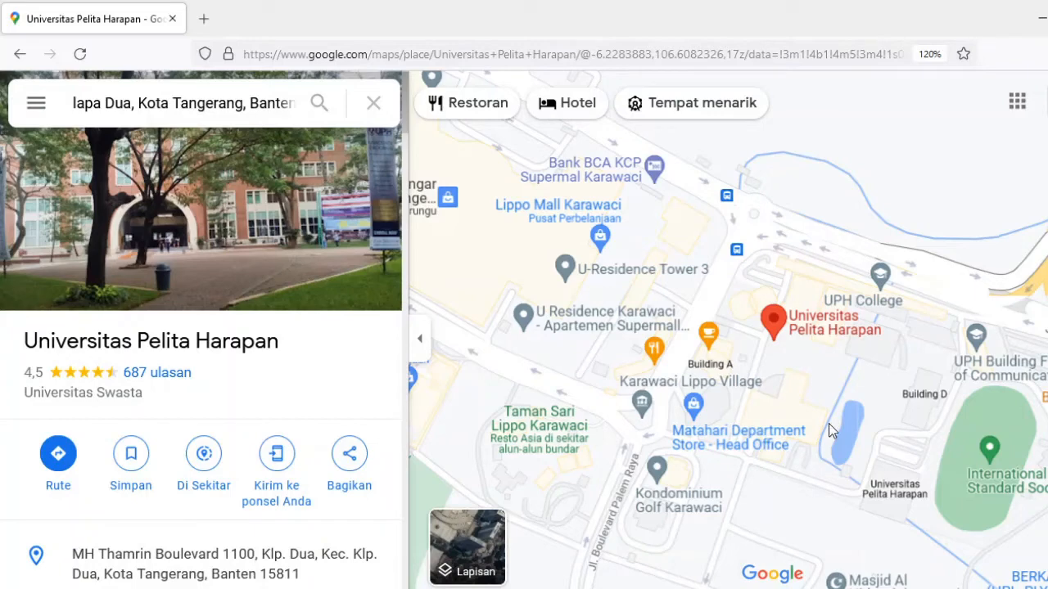
right_click(791, 405)
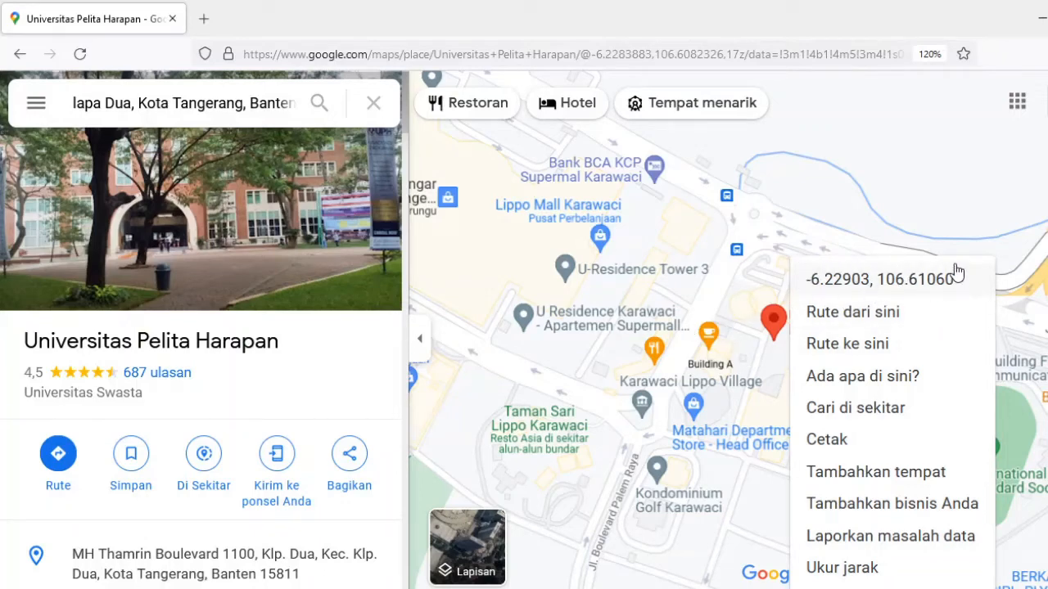
left_click(866, 280)
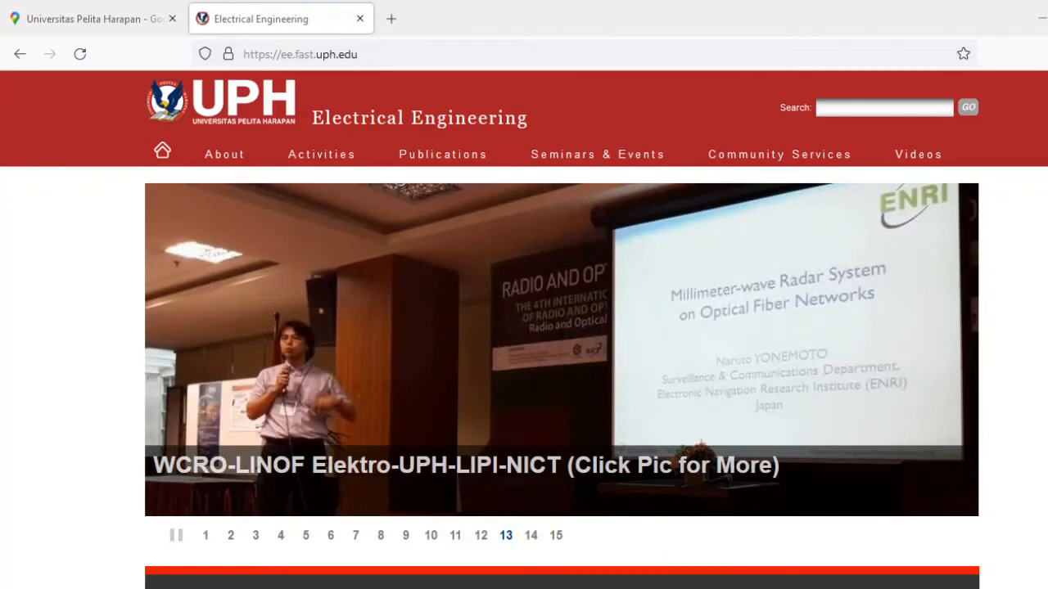
Load the website pvwatts.nrel.gov in place of the Electrical Engineering page.
left_click(434, 54)
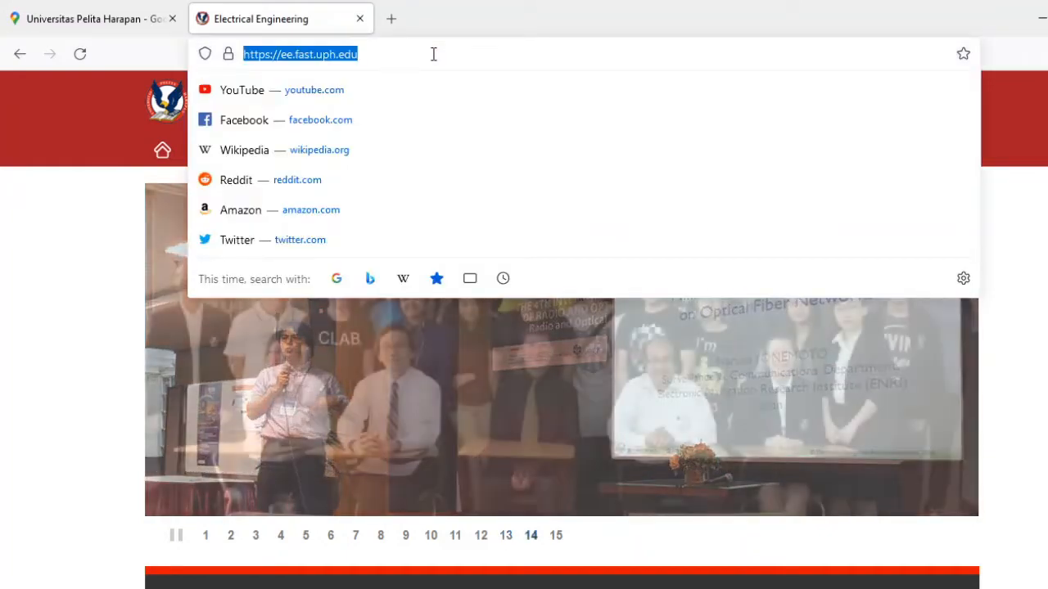
type("pvwa")
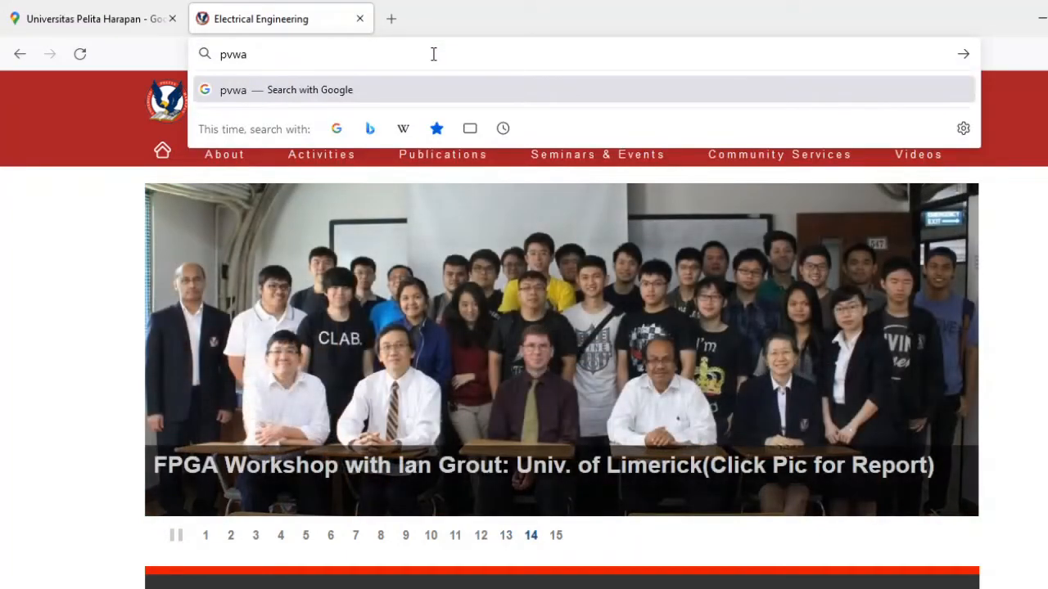
type("tts.")
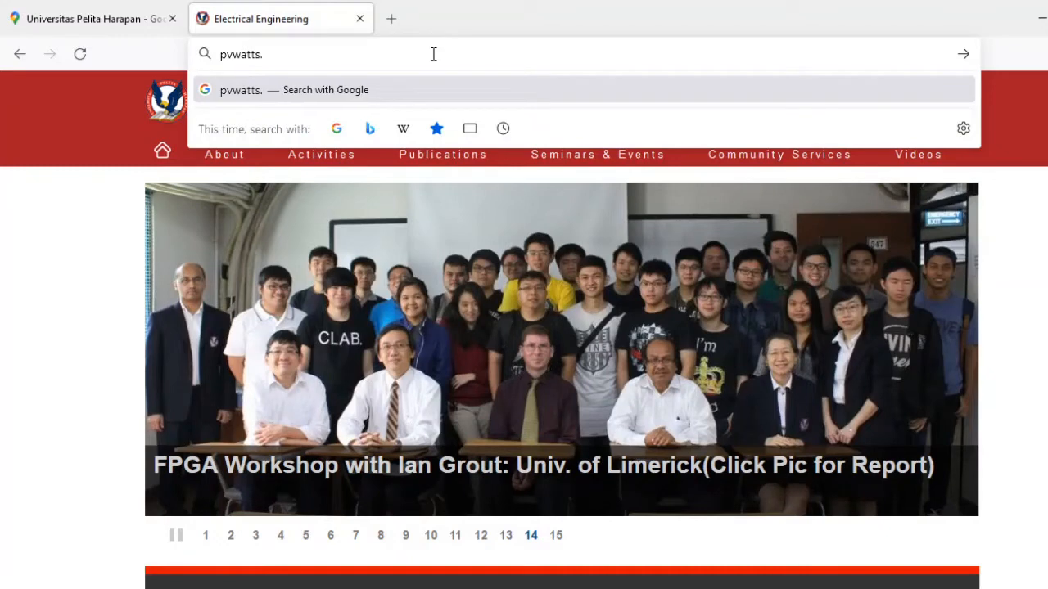
type("nrel.gov")
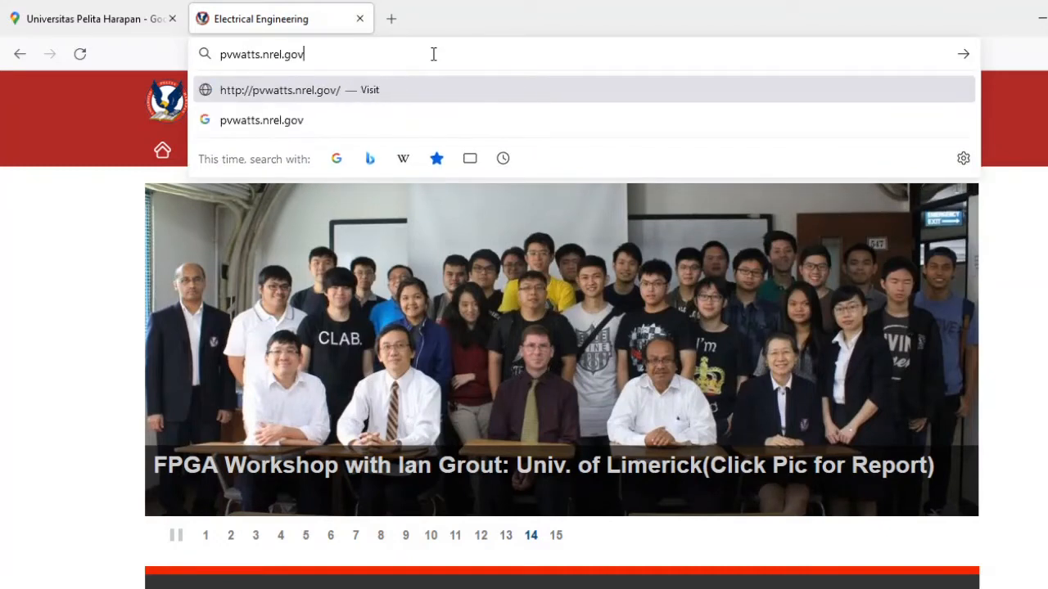
key("Return")
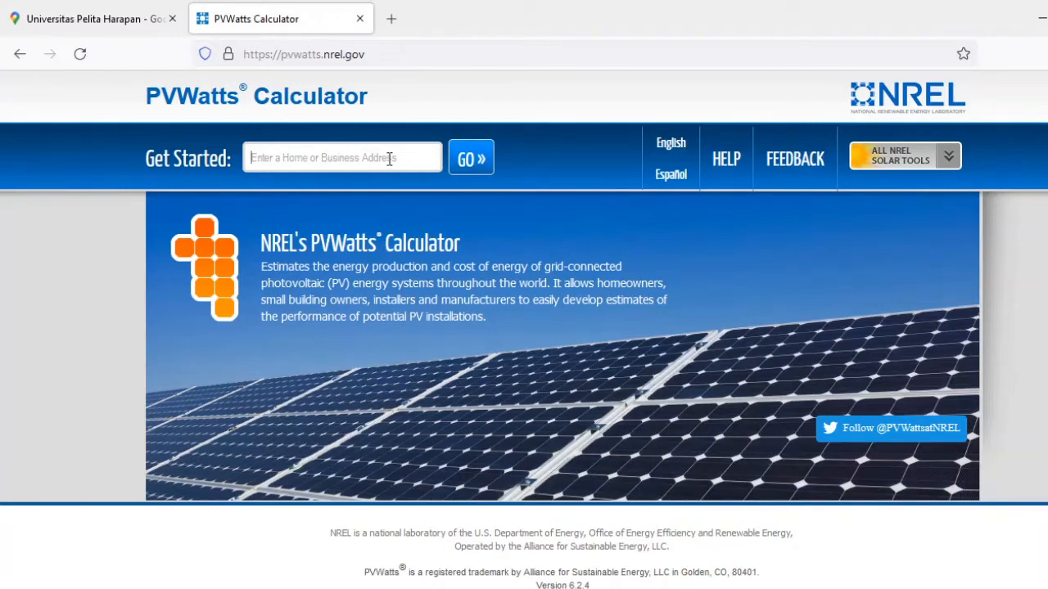
Submit the copied coordinates as the location, review the solar resource site and map, and continue to the system info.
type("-6.229006894538168, 106.61058222848449")
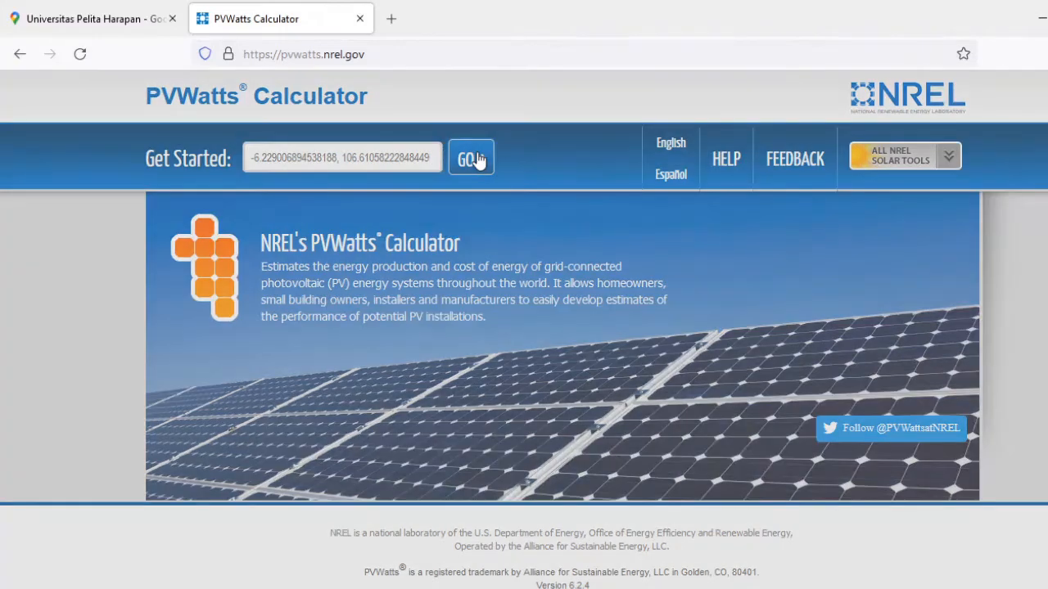
left_click(477, 160)
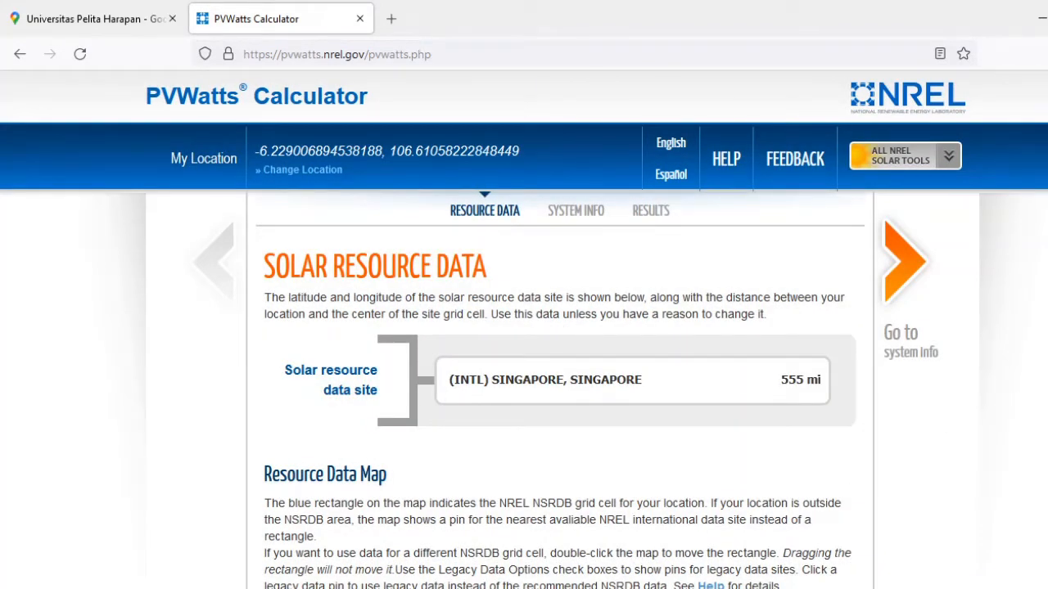
scroll(524, 327, "down", 3)
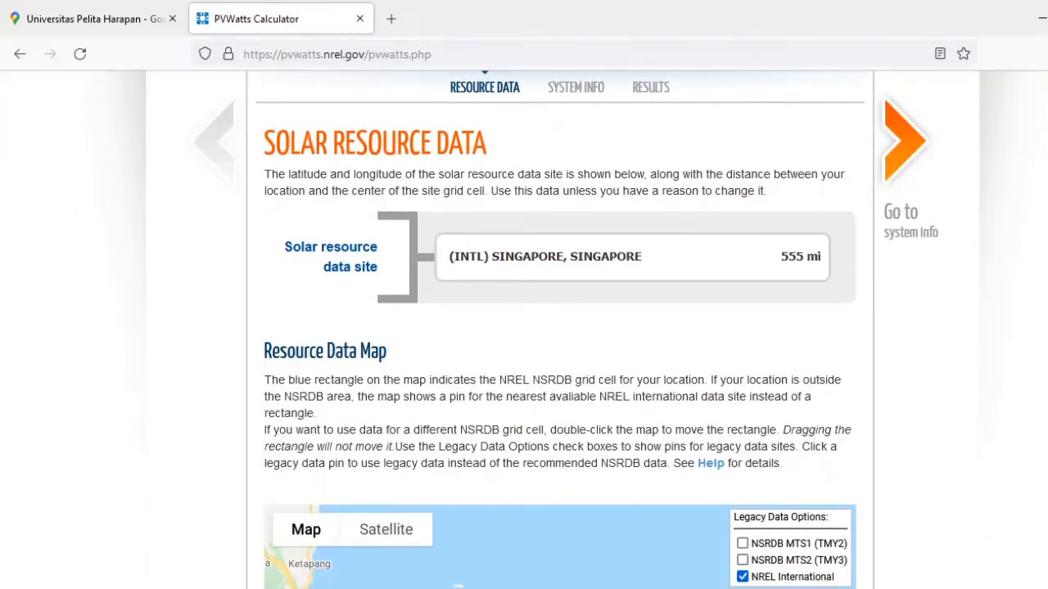
scroll(560, 327, "down", 5)
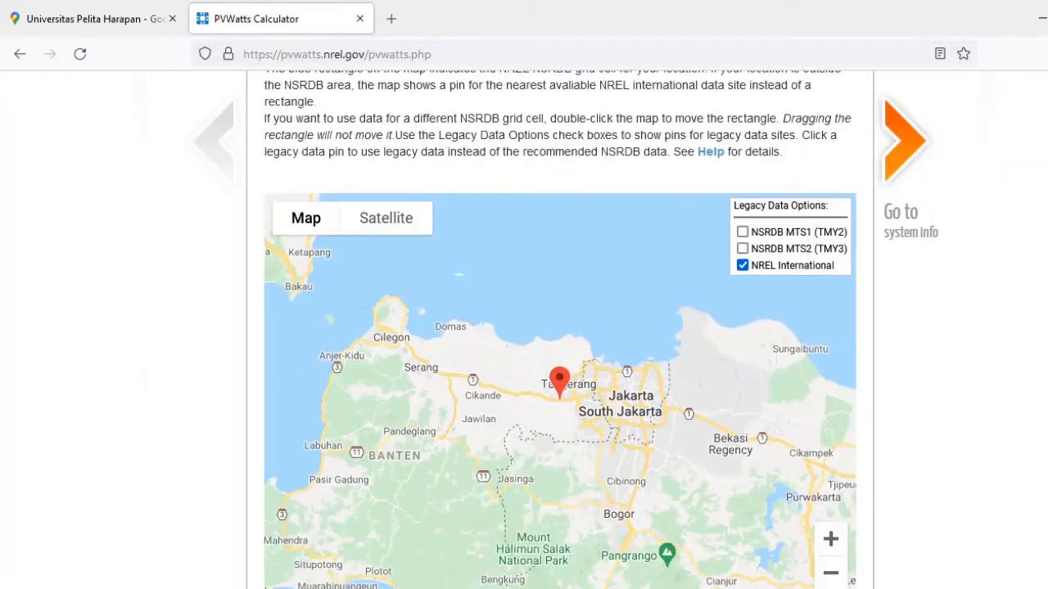
scroll(560, 328, "up", 1)
scroll(560, 327, "down", 2)
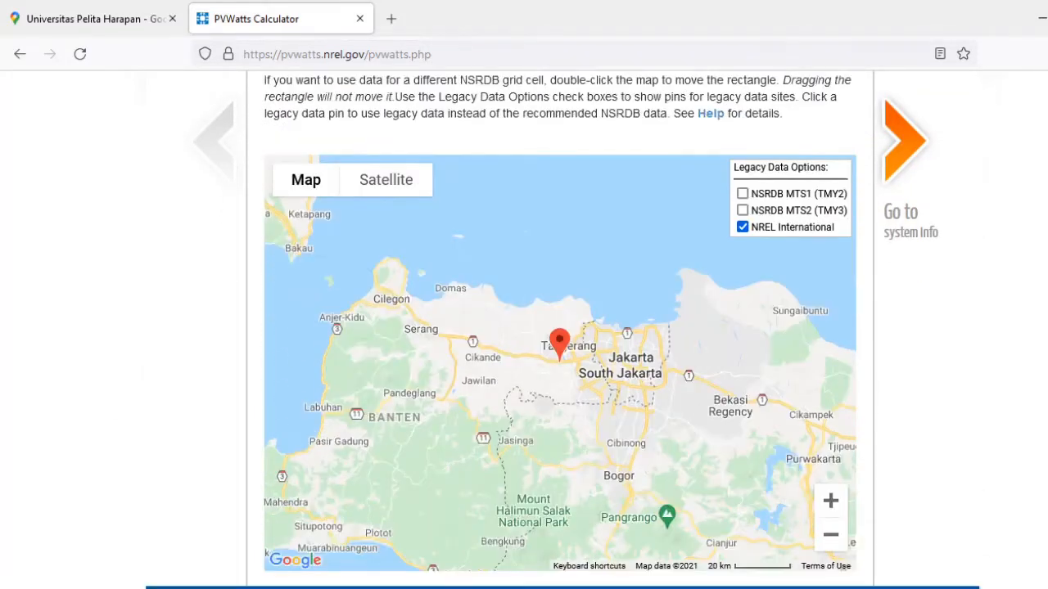
scroll(560, 327, "up", 3)
scroll(559, 327, "up", 3)
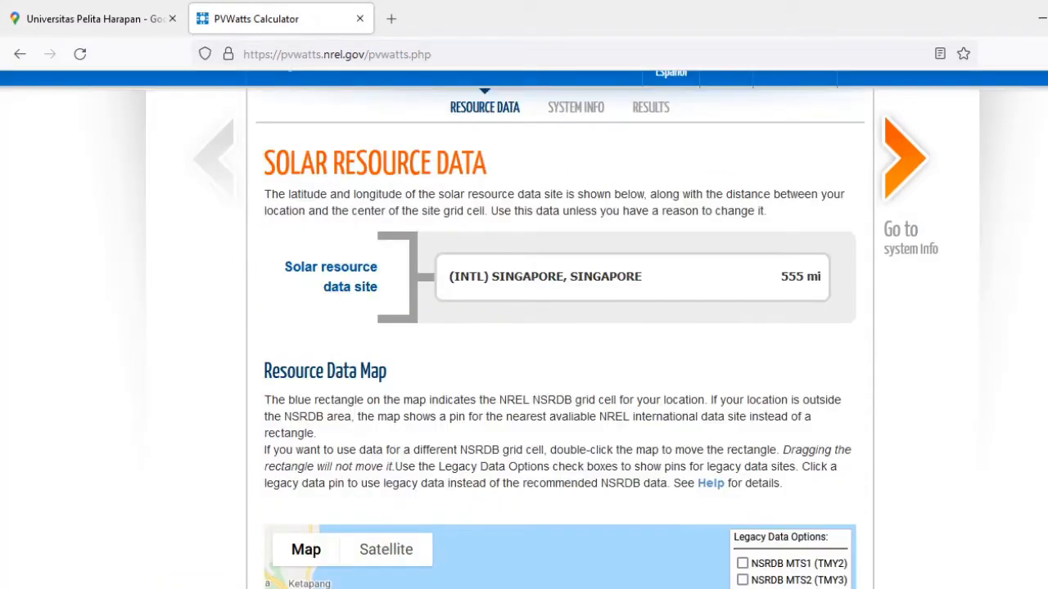
left_click(907, 168)
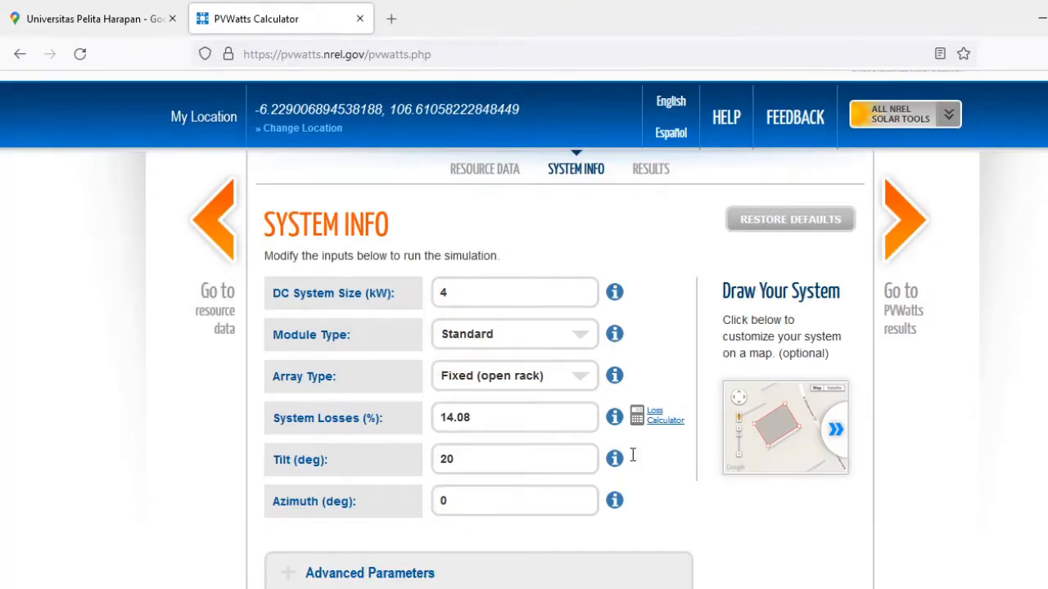
Draw a four-corner system outline of about 387 m2 over the western half of the large pitched roof and save it.
left_click(782, 433)
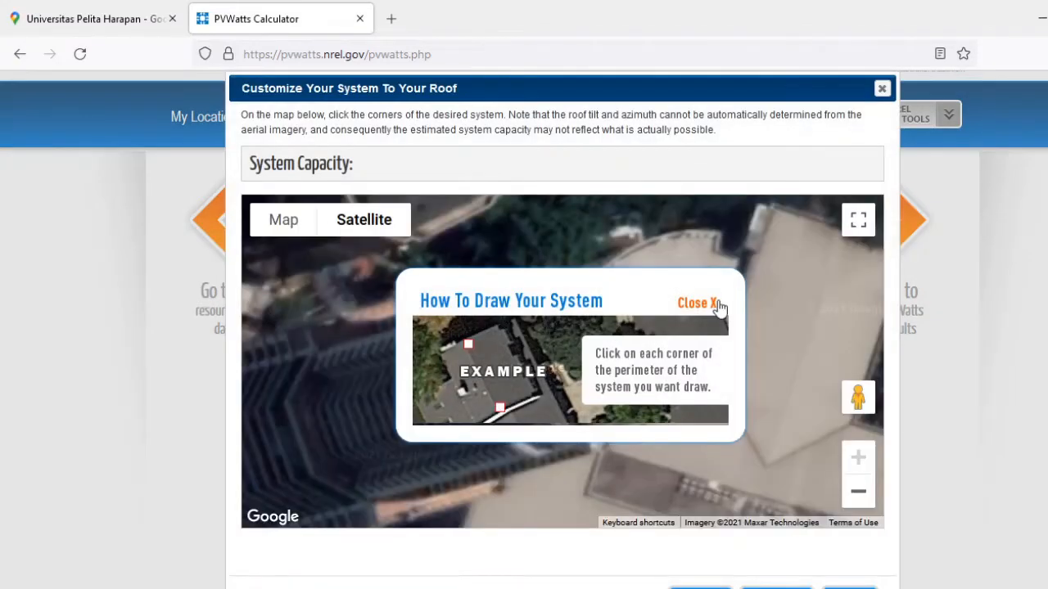
left_click(713, 303)
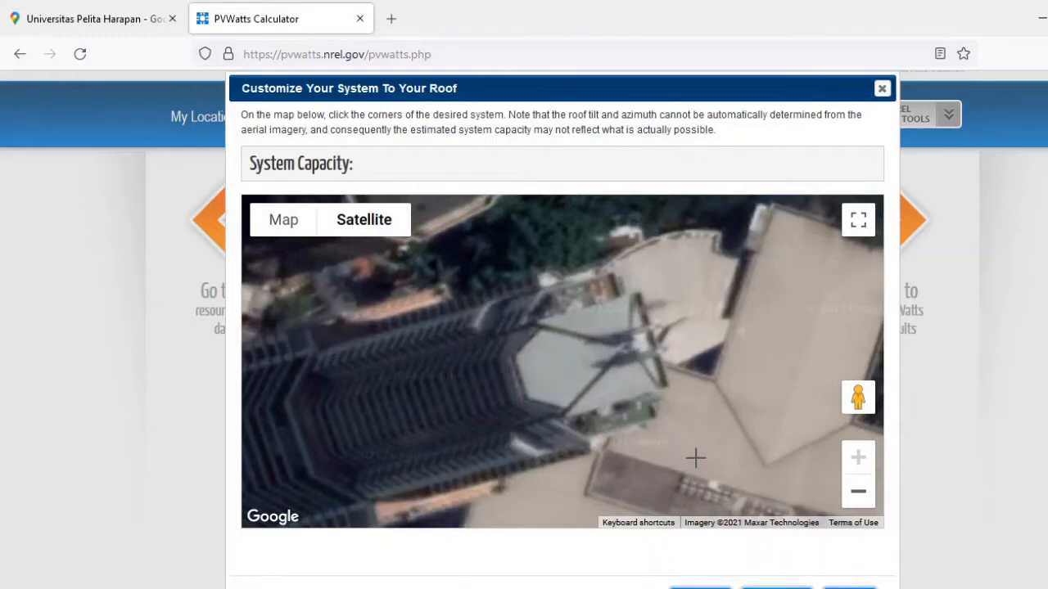
left_click_drag(662, 442, 594, 435)
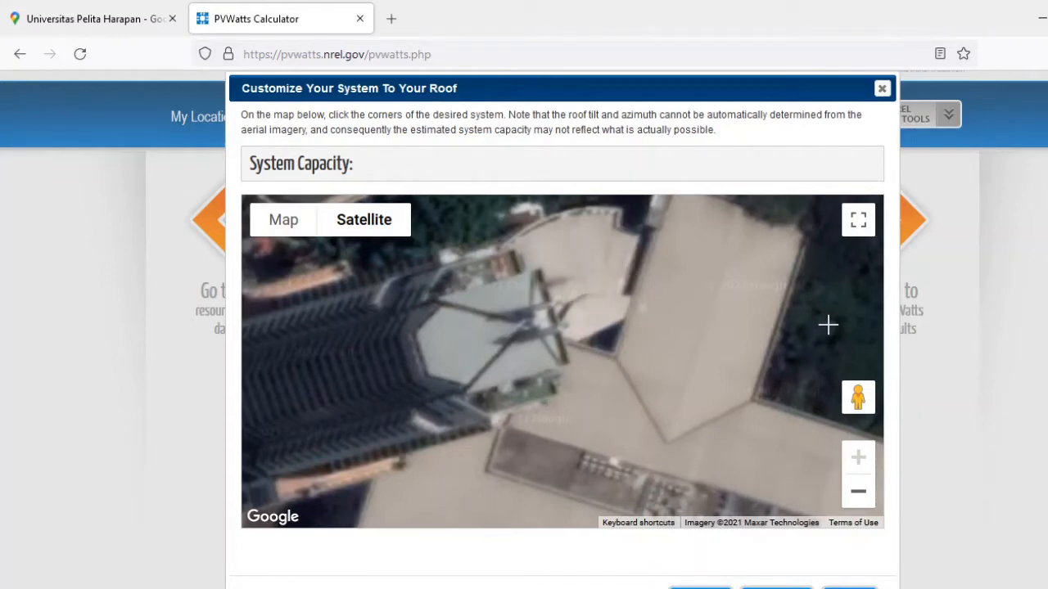
left_click_drag(819, 329, 814, 349)
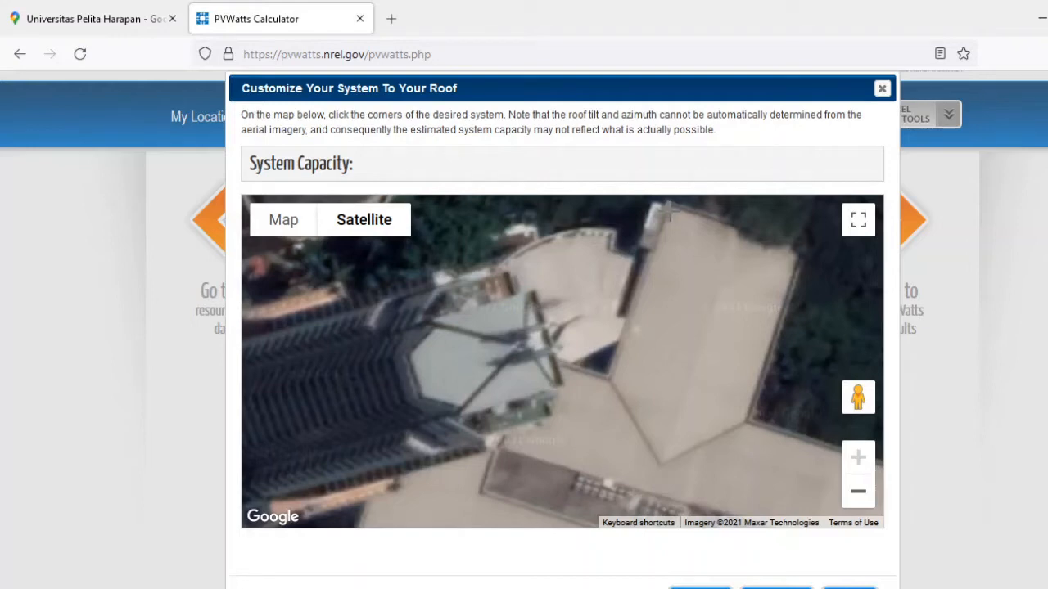
left_click(671, 212)
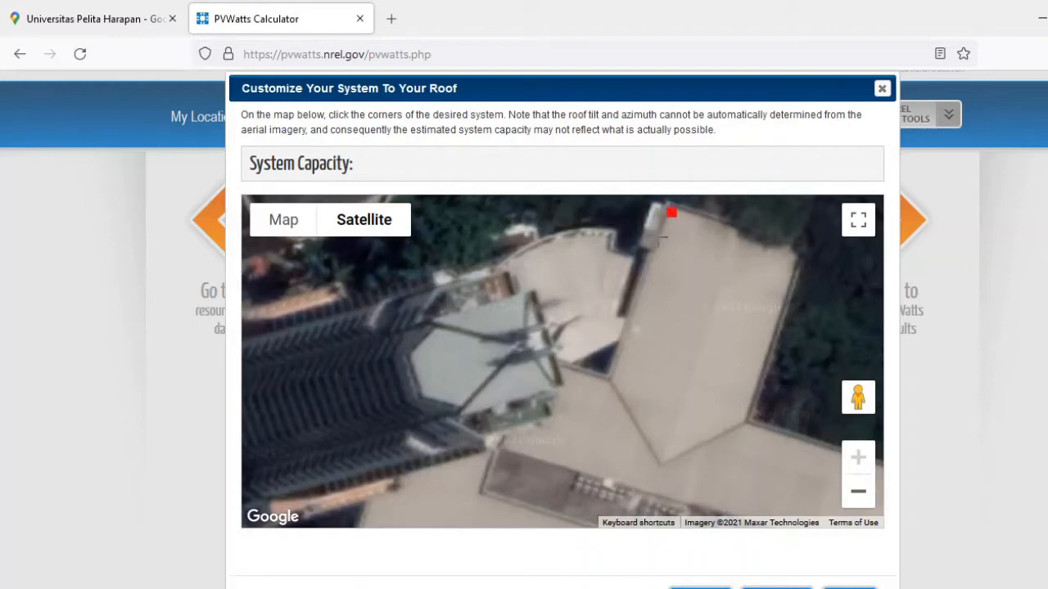
left_click(614, 379)
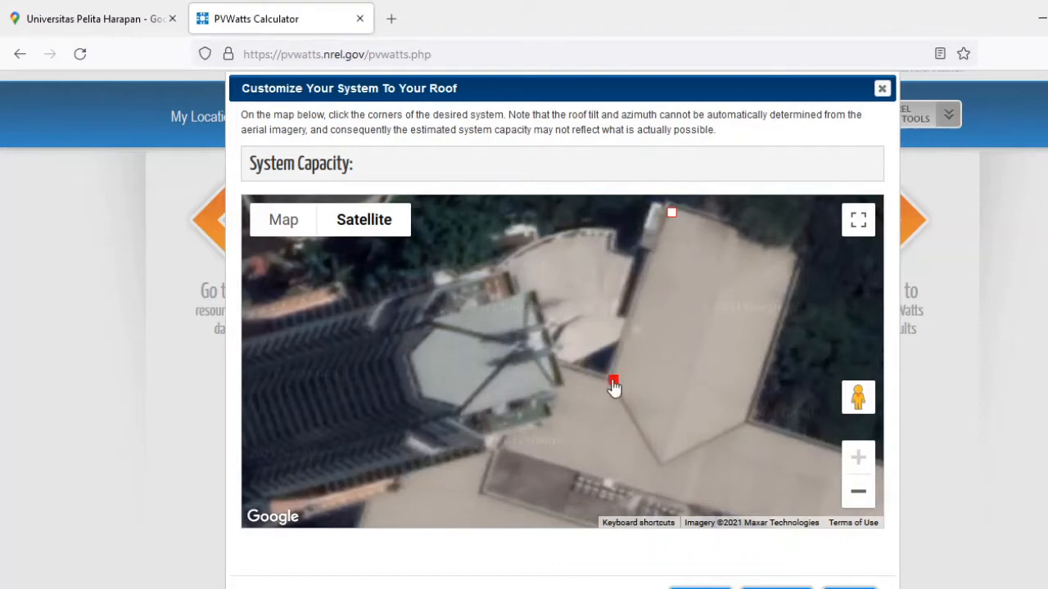
left_click(660, 460)
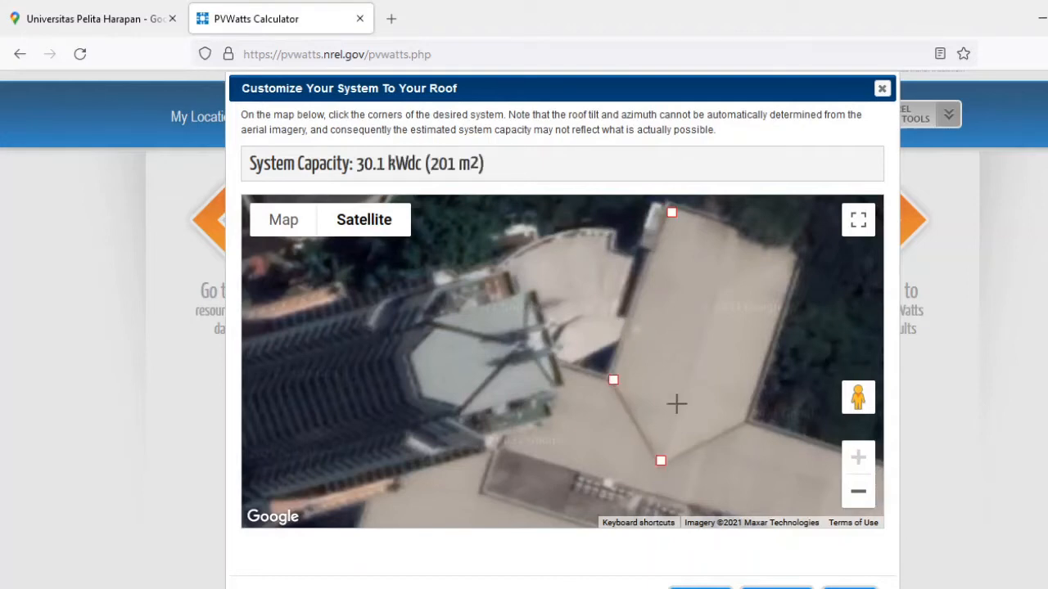
left_click(714, 300)
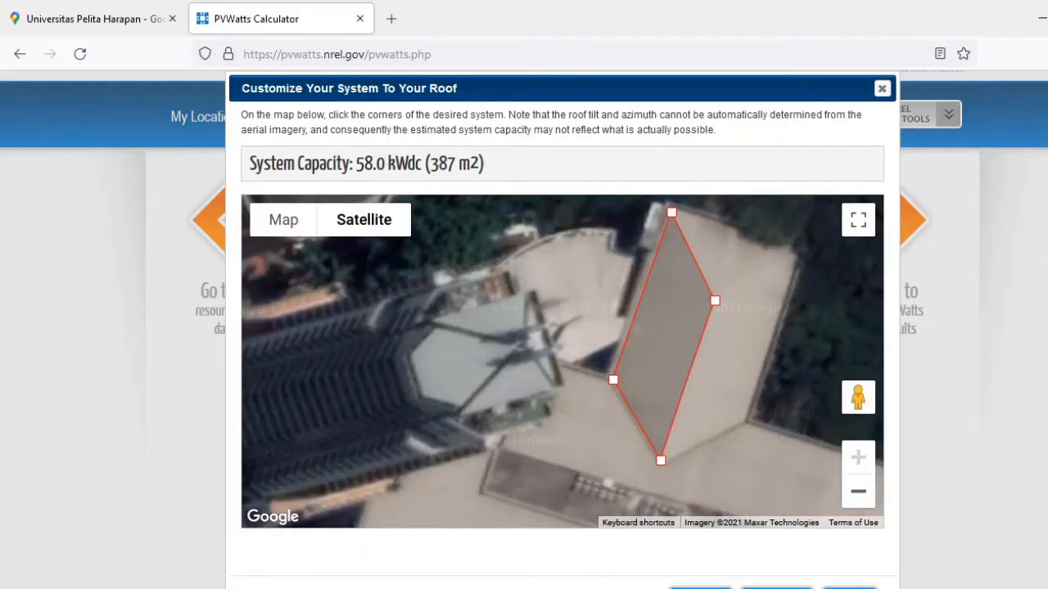
scroll(830, 409, "down", 2)
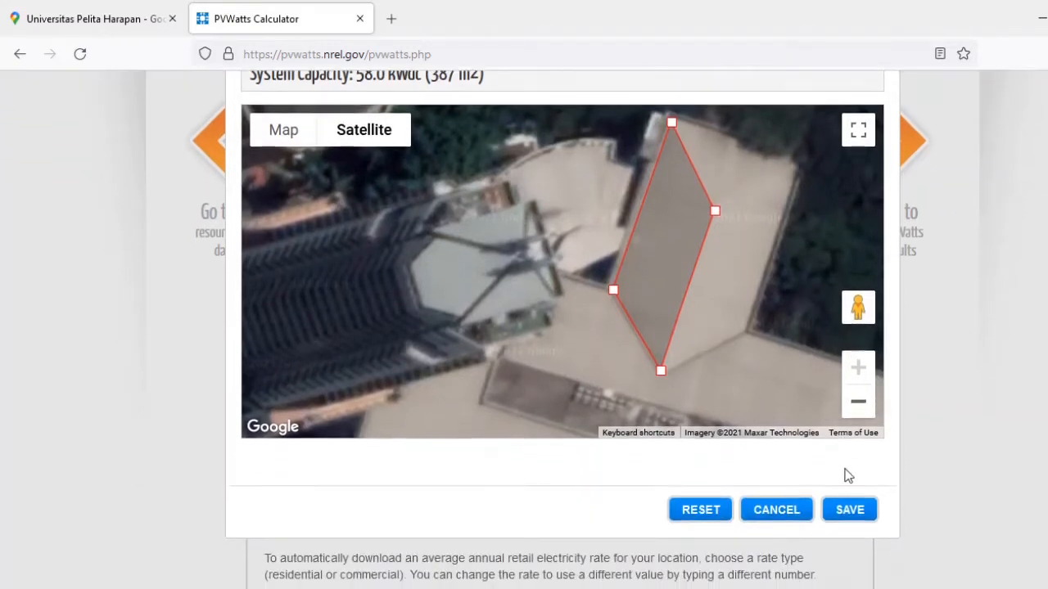
left_click(851, 516)
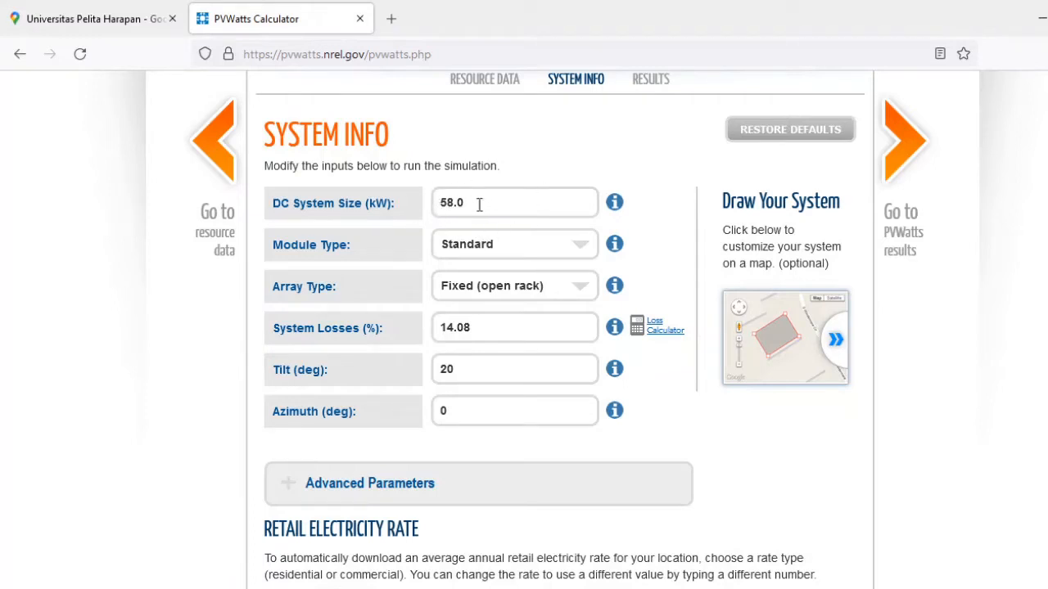
Keep the module type as Standard and set the array type to Fixed (roof mount).
left_click(581, 245)
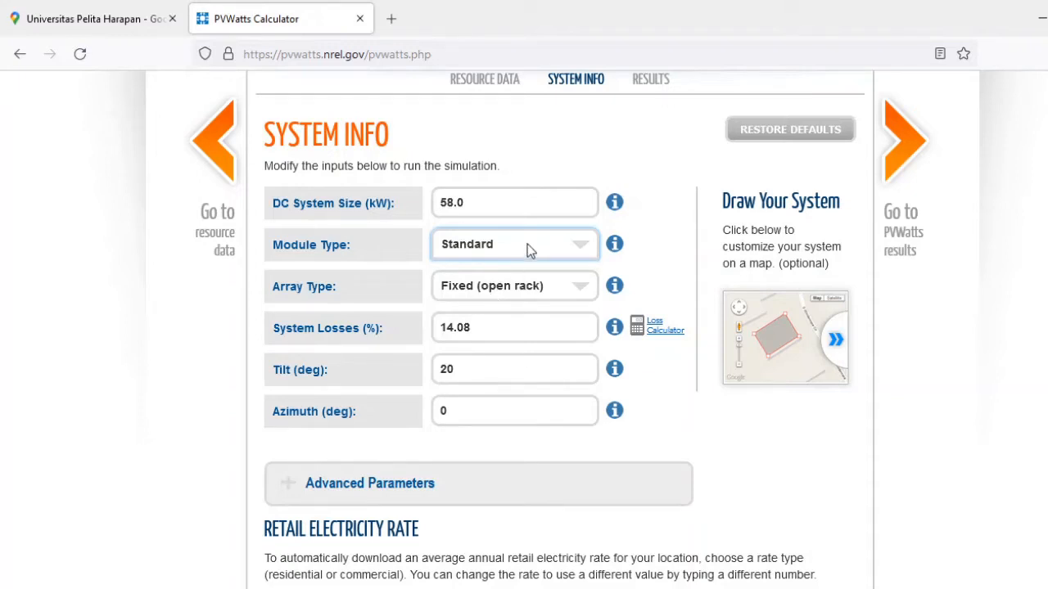
left_click(581, 286)
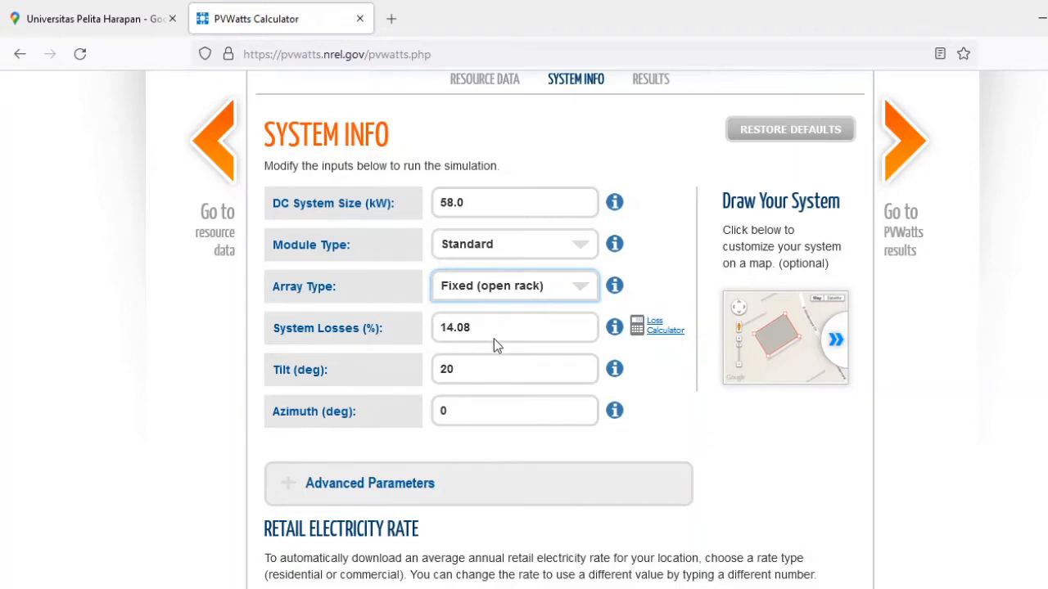
key("Down")
Set the shading loss to 5% in the system losses breakdown and save it.
left_click(665, 336)
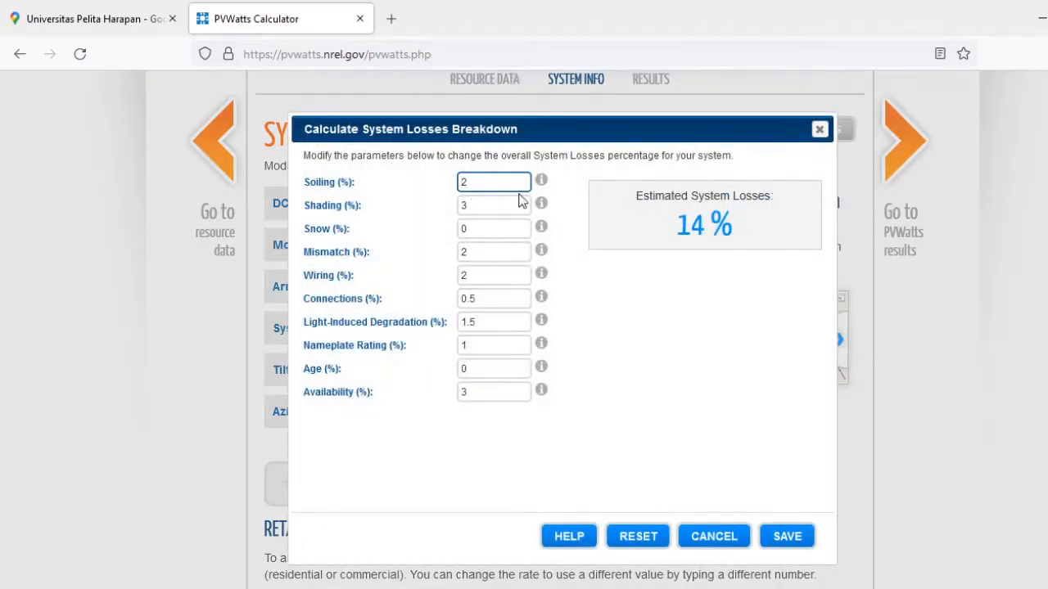
left_click(476, 205)
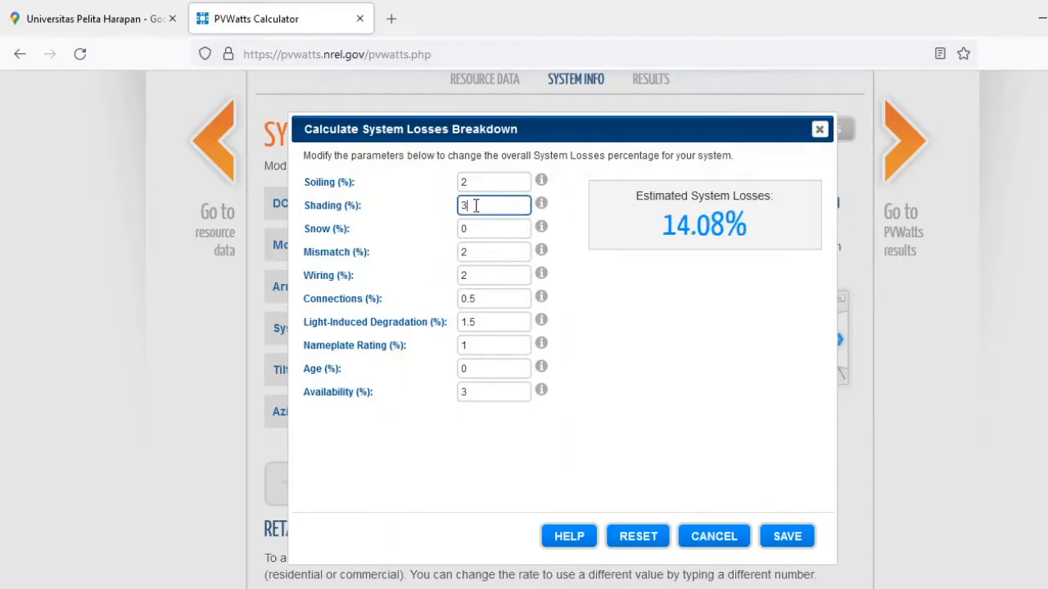
left_click_drag(475, 205, 421, 205)
type("5")
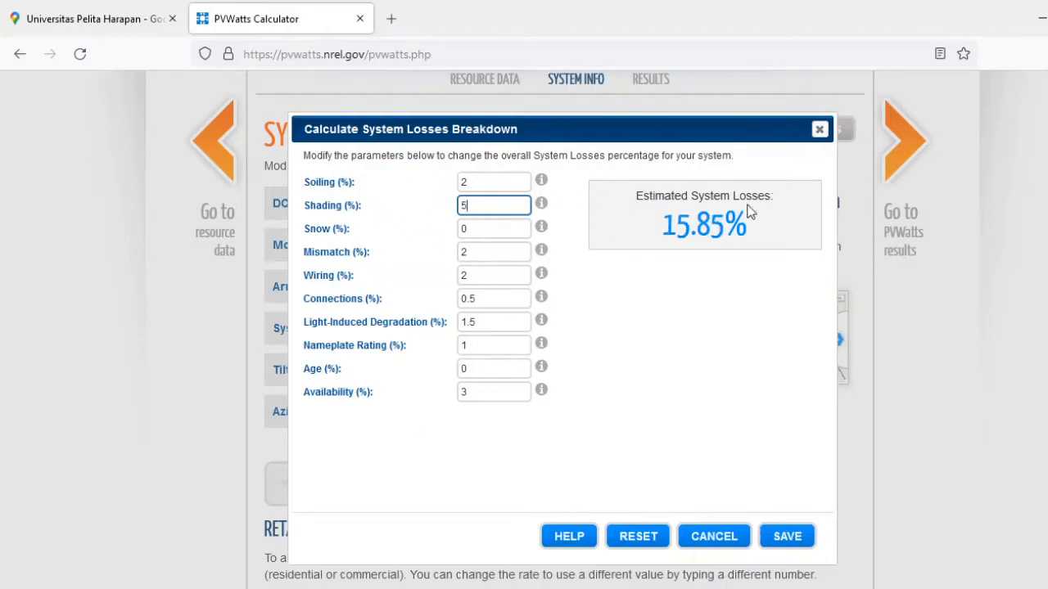
left_click(776, 540)
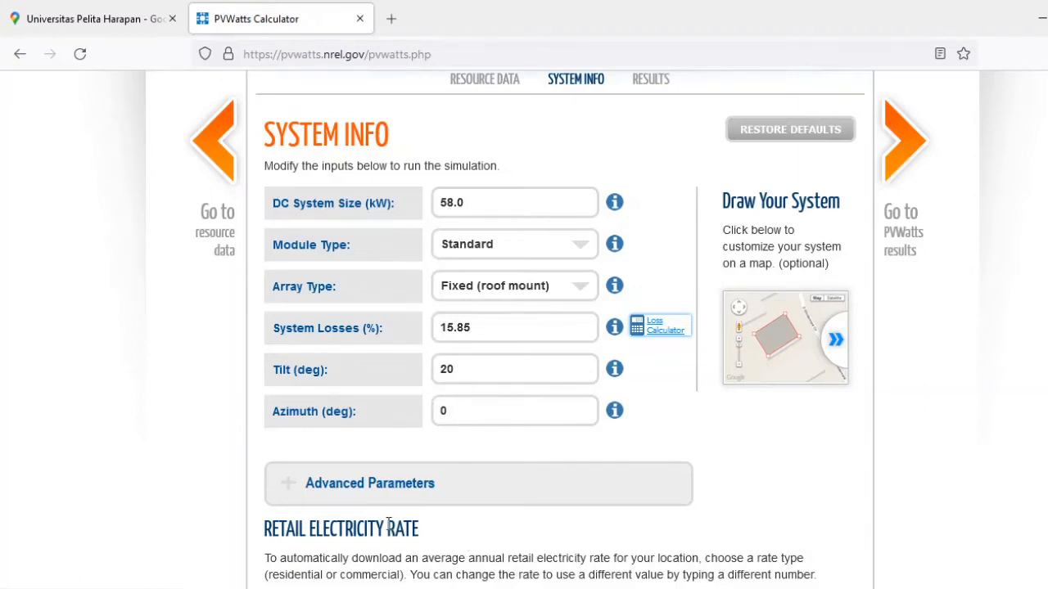
Set the inverter efficiency to 90% in the advanced parameters.
left_click(401, 486)
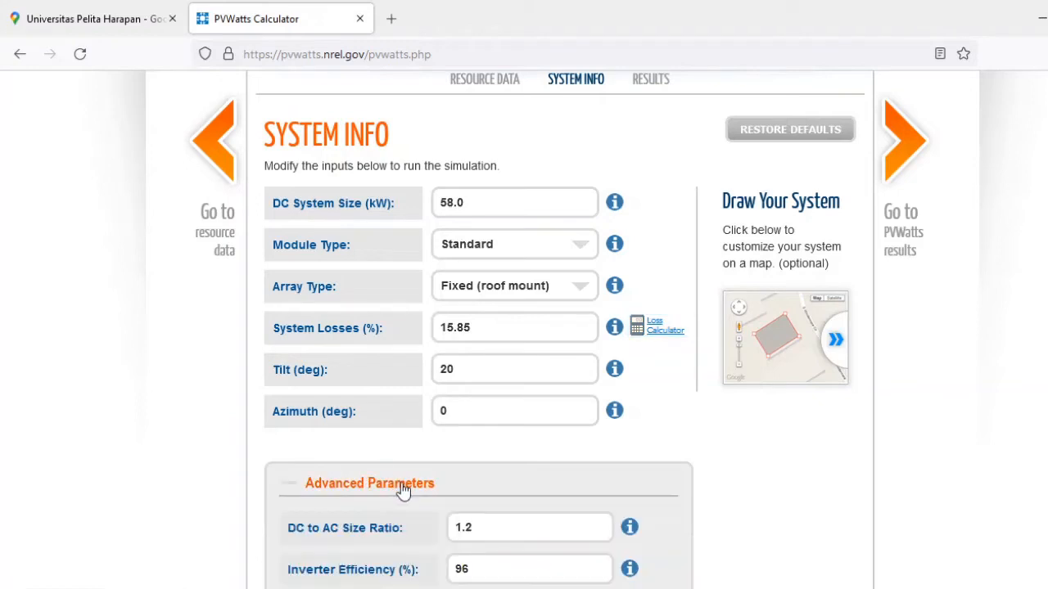
scroll(524, 328, "down", 3)
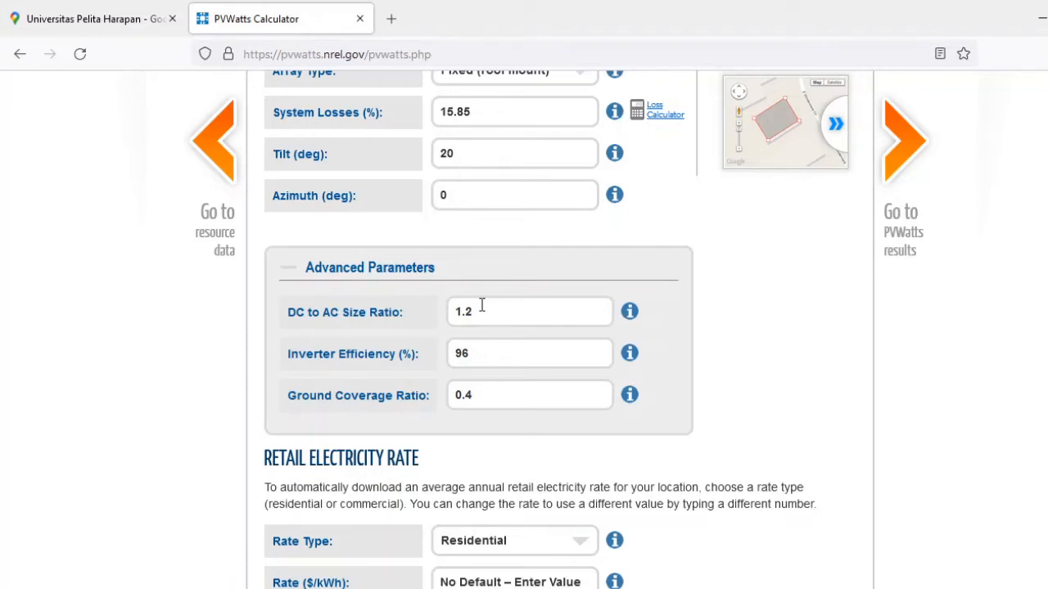
left_click(479, 358)
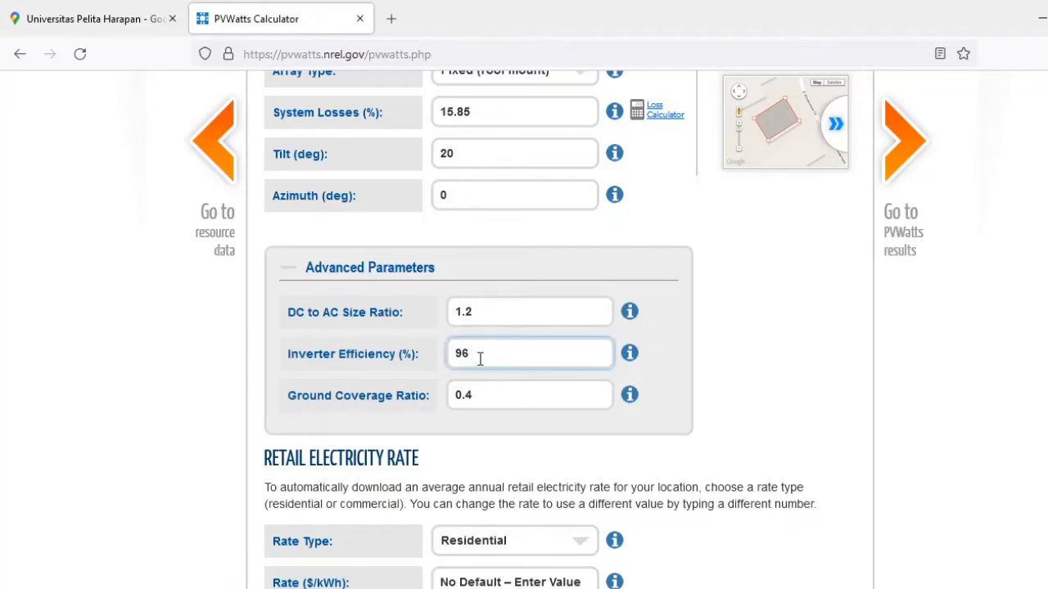
key("BackSpace")
type("0")
Set the retail electricity rate type to Commercial.
scroll(524, 328, "down", 2)
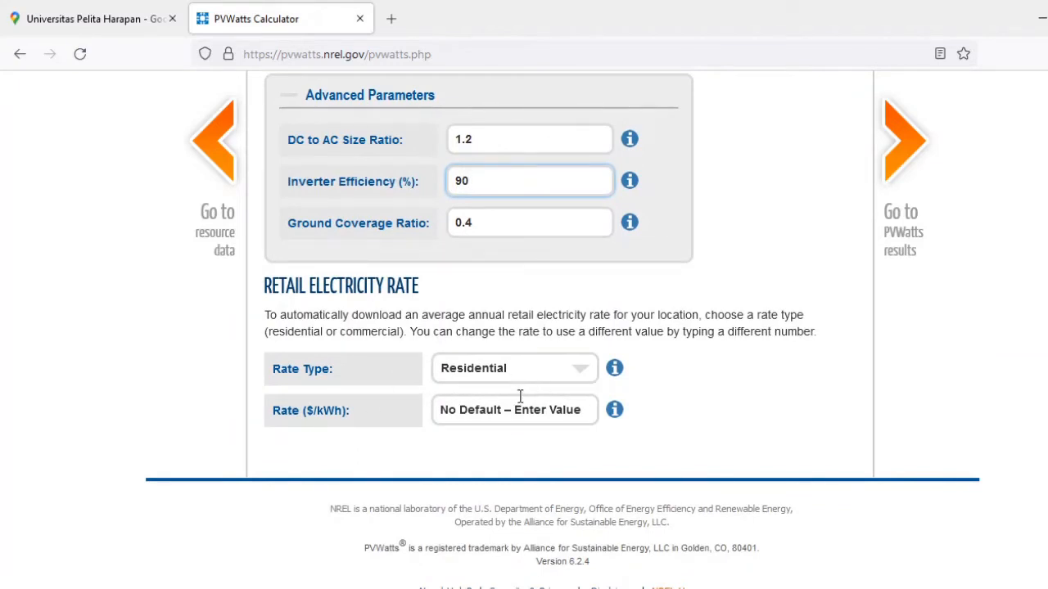
left_click(577, 367)
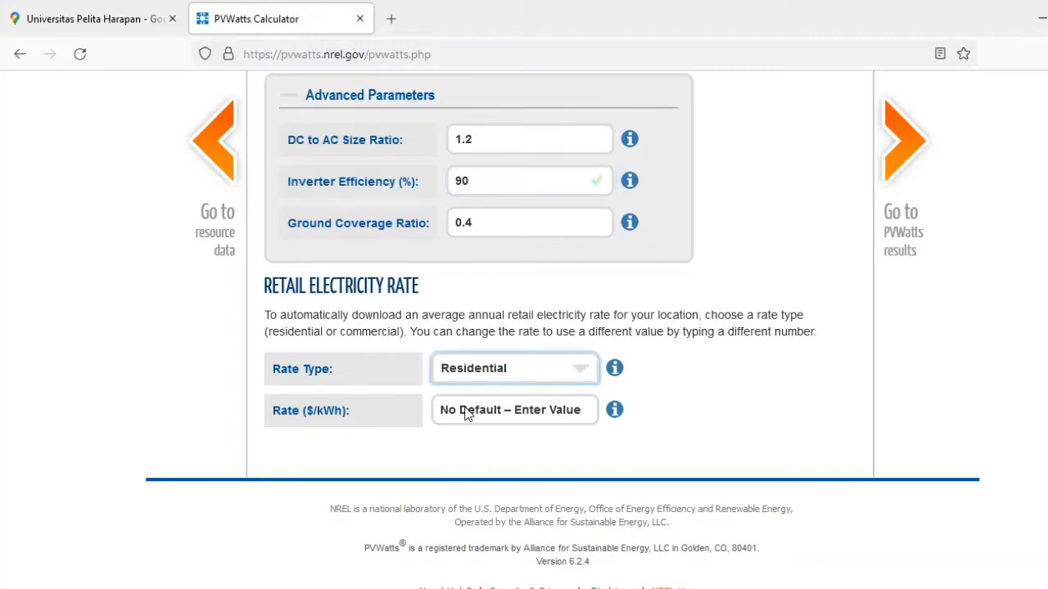
key("Down")
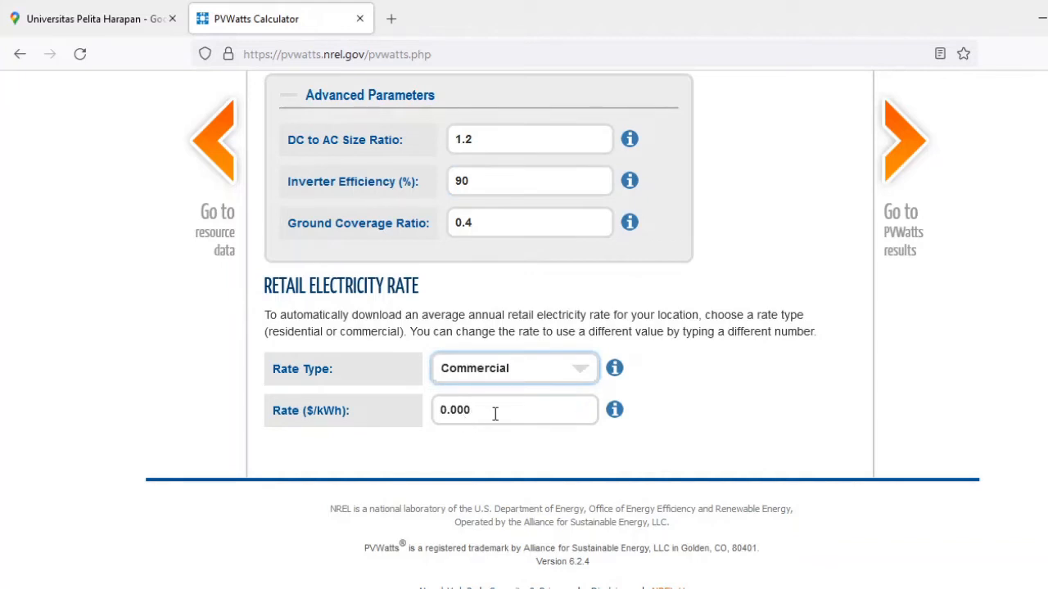
Set the retail electricity rate to 0.1 $/kWh.
left_click(494, 413)
left_click_drag(495, 413, 390, 409)
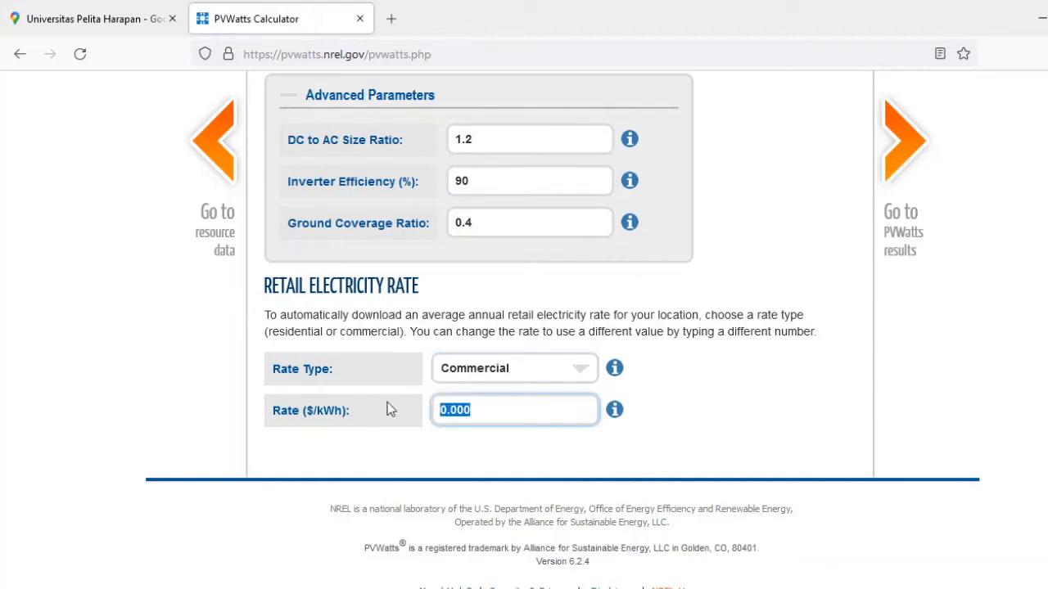
type("0.1")
scroll(564, 328, "down", 1)
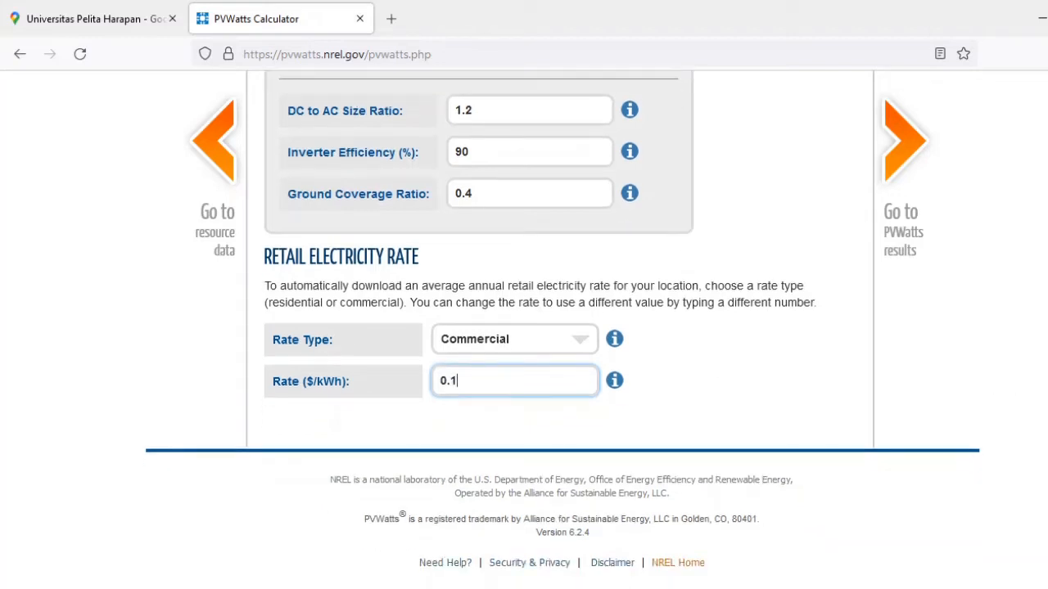
Run the simulation with the entered system info and open the PVWatts results.
scroll(563, 327, "up", 3)
scroll(563, 327, "up", 6)
scroll(909, 145, "up", 1)
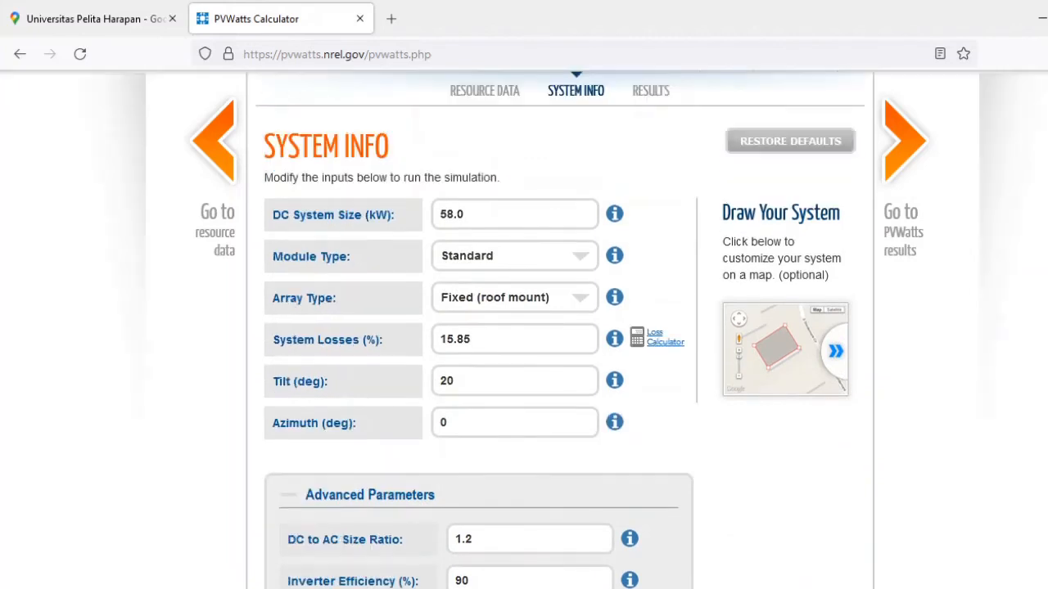
left_click(917, 147)
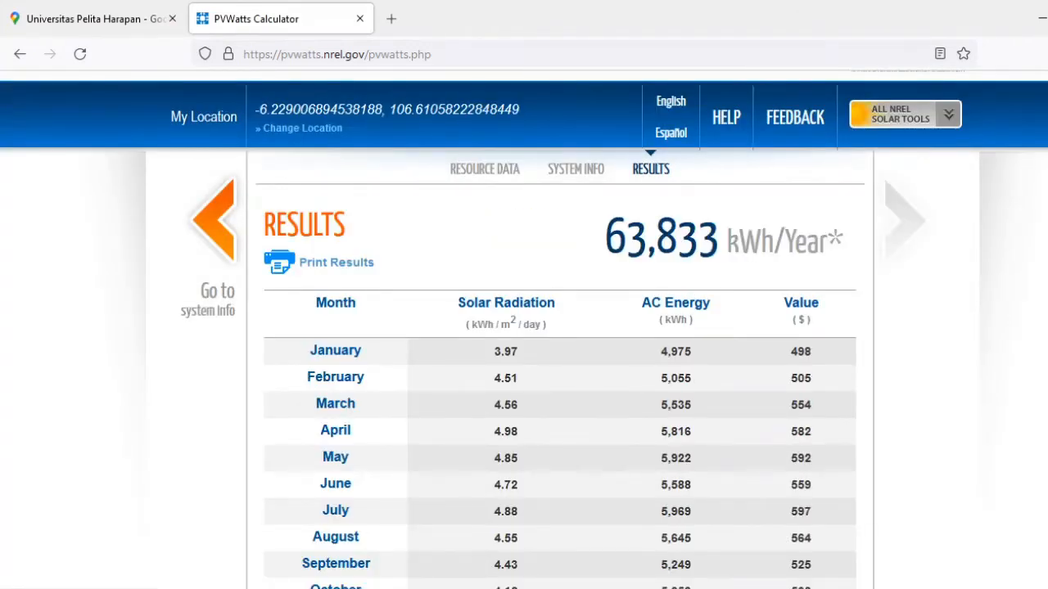
Add the user comment "PV System di Atap Gedung B" to the results printout.
scroll(524, 328, "down", 1)
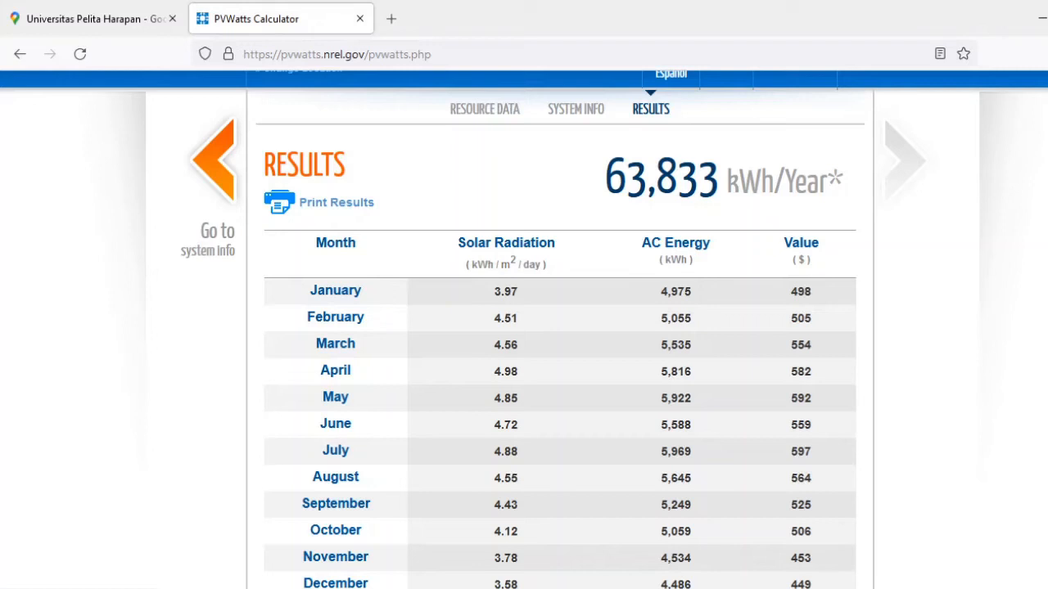
scroll(524, 327, "down", 2)
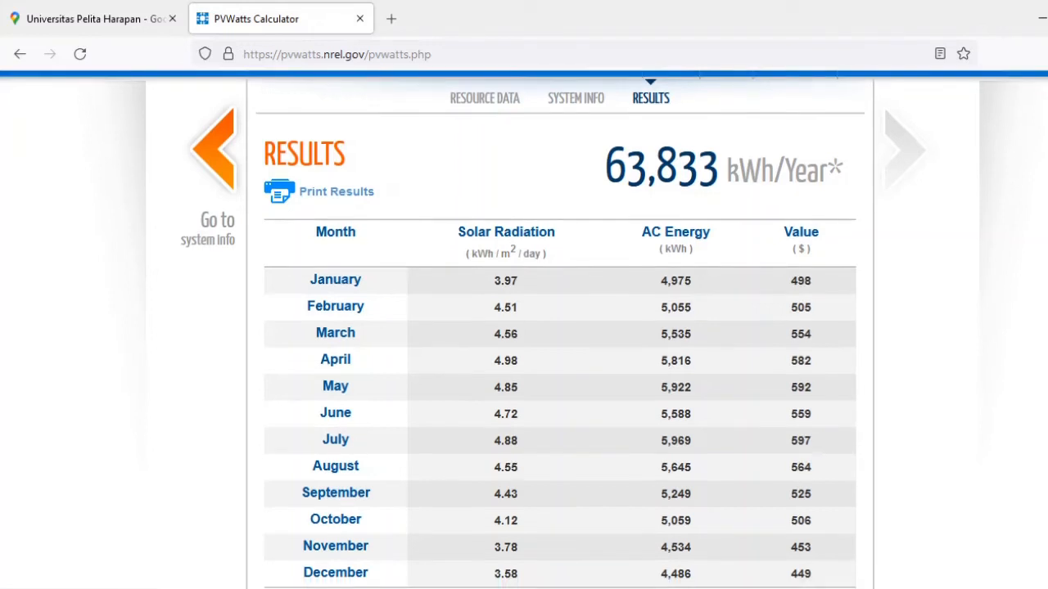
scroll(526, 127, "down", 1)
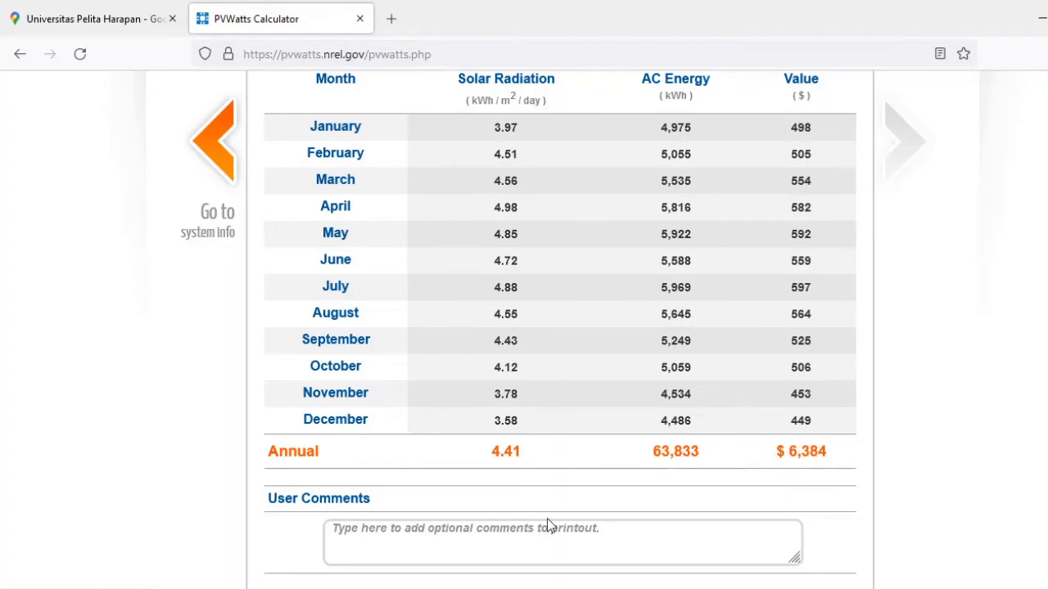
left_click(528, 529)
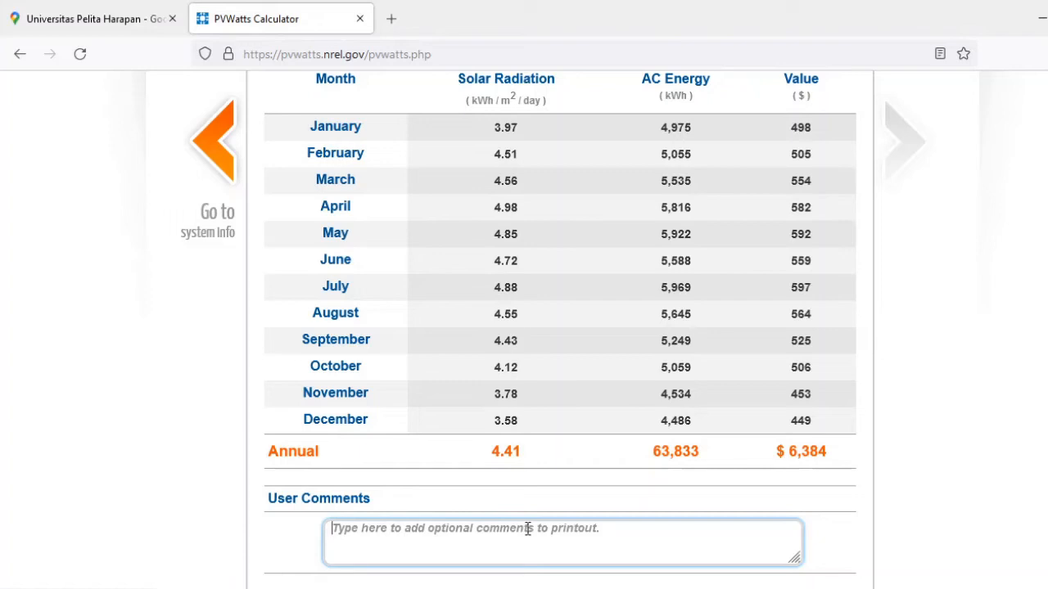
type("PV")
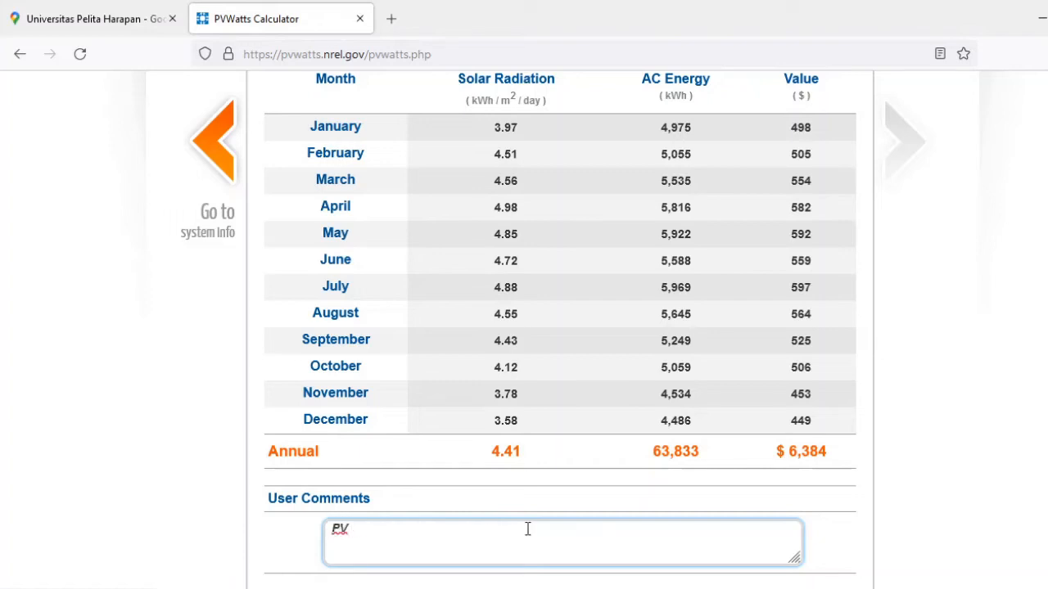
type(" System di Atap ")
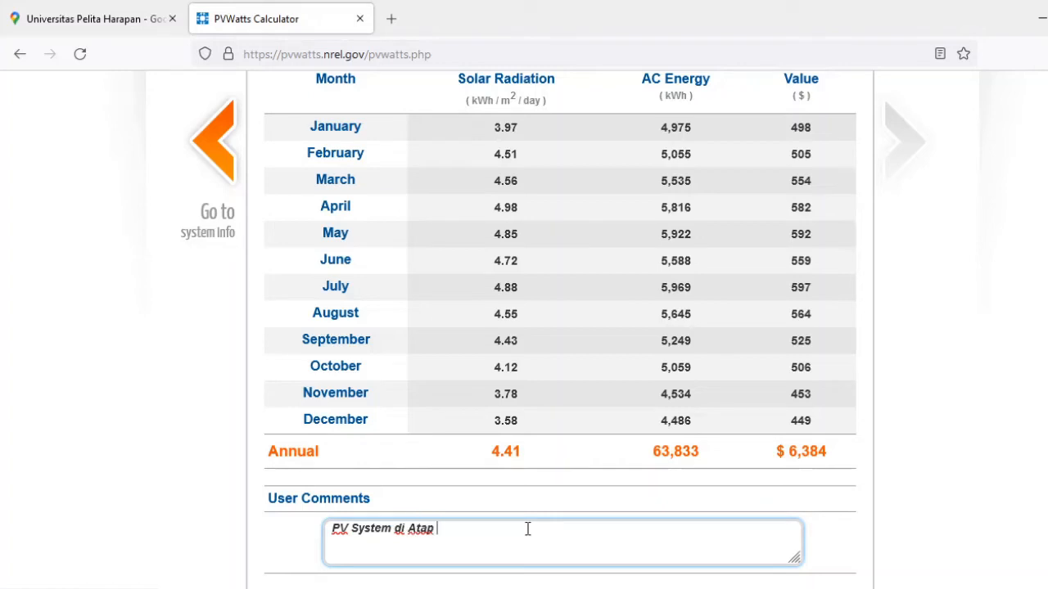
type("Gedung B")
Download both the monthly and the hourly results of the energy estimate.
scroll(528, 530, "down", 3)
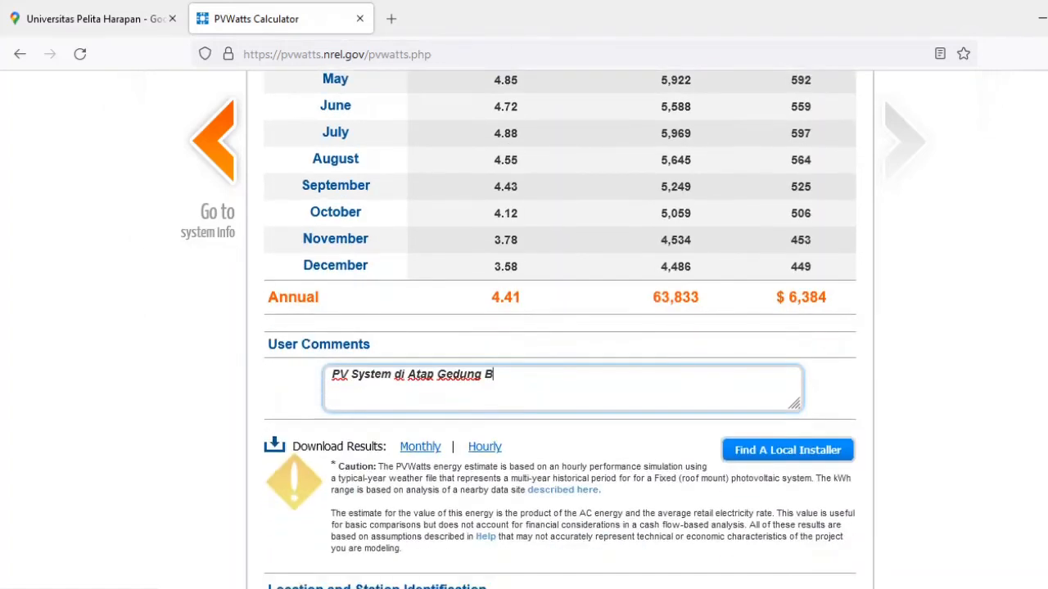
scroll(401, 326, "down", 3)
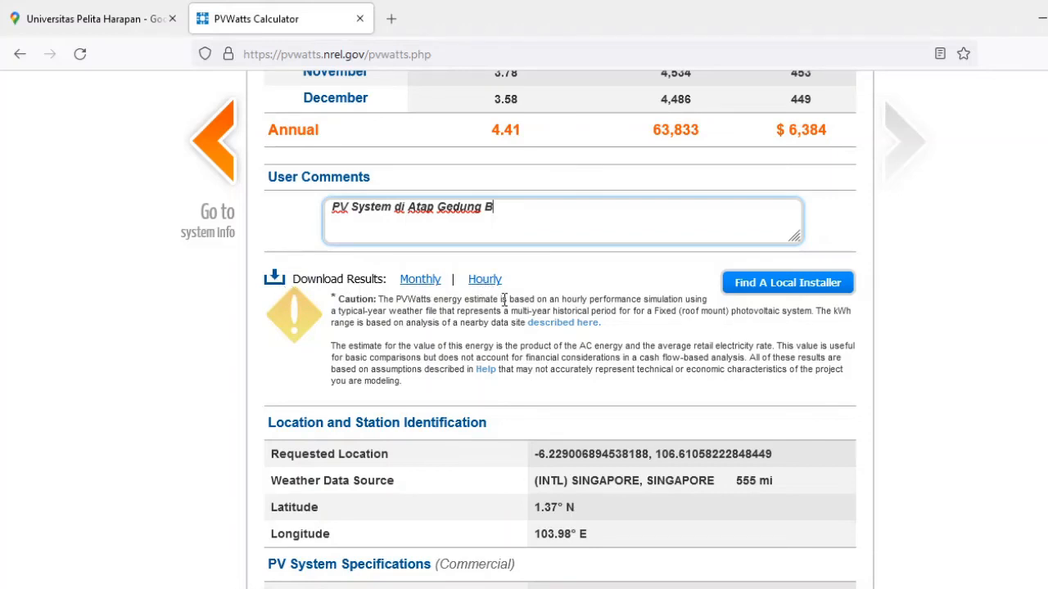
left_click(422, 282)
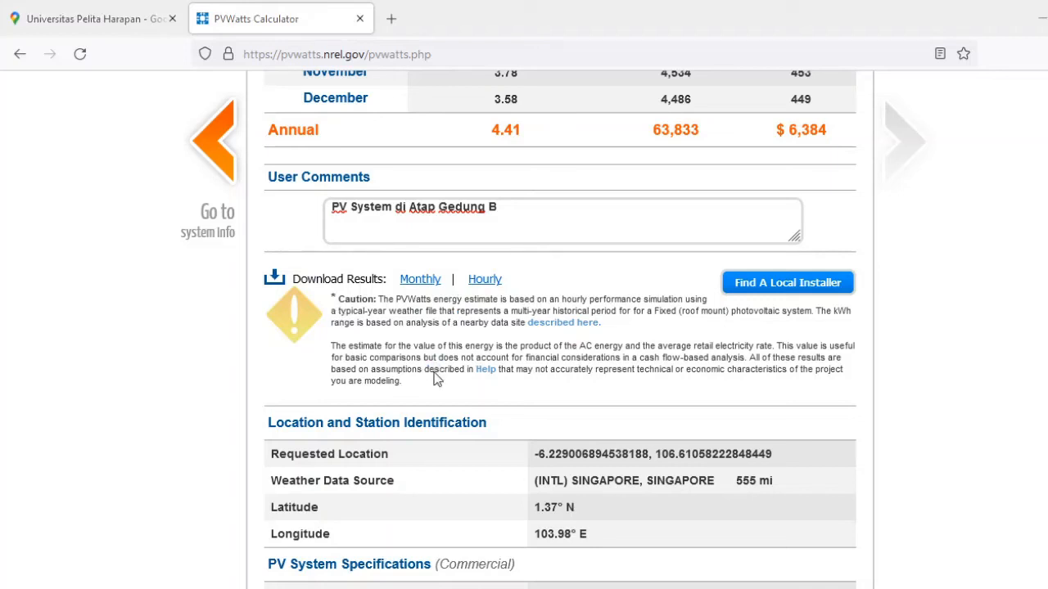
left_click(484, 280)
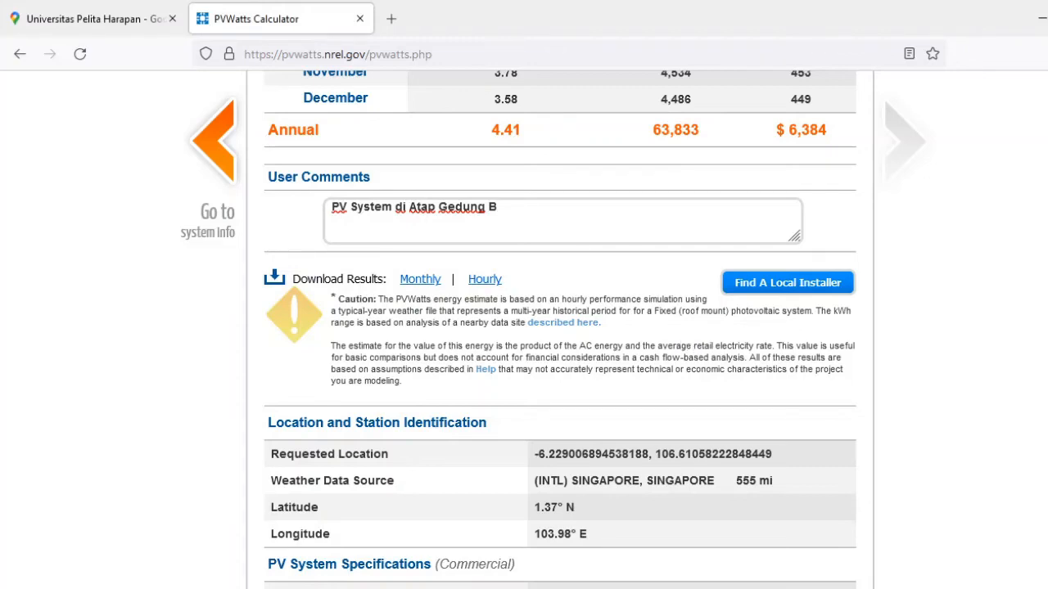
Examine the location data, PV system specifications, economics and capacity factor along with the monthly radiation, energy and value table.
scroll(765, 243, "down", 3)
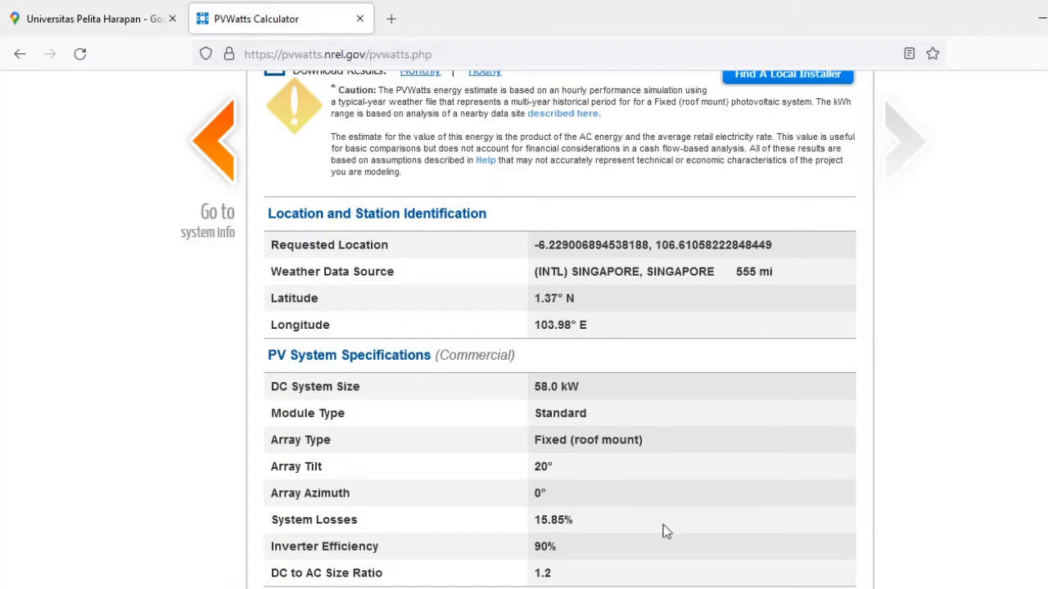
scroll(560, 327, "down", 3)
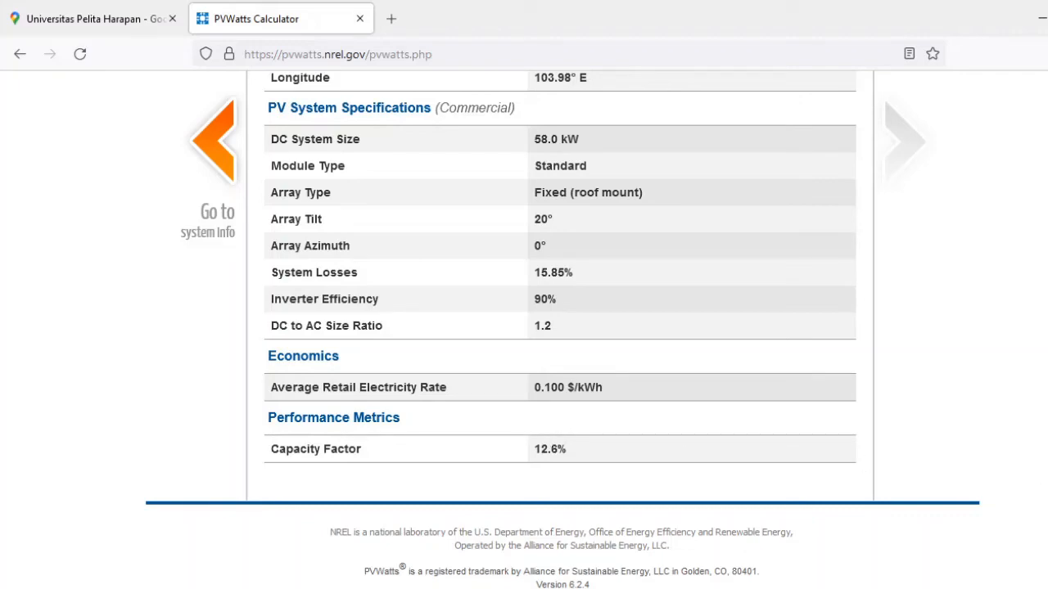
scroll(560, 328, "up", 10)
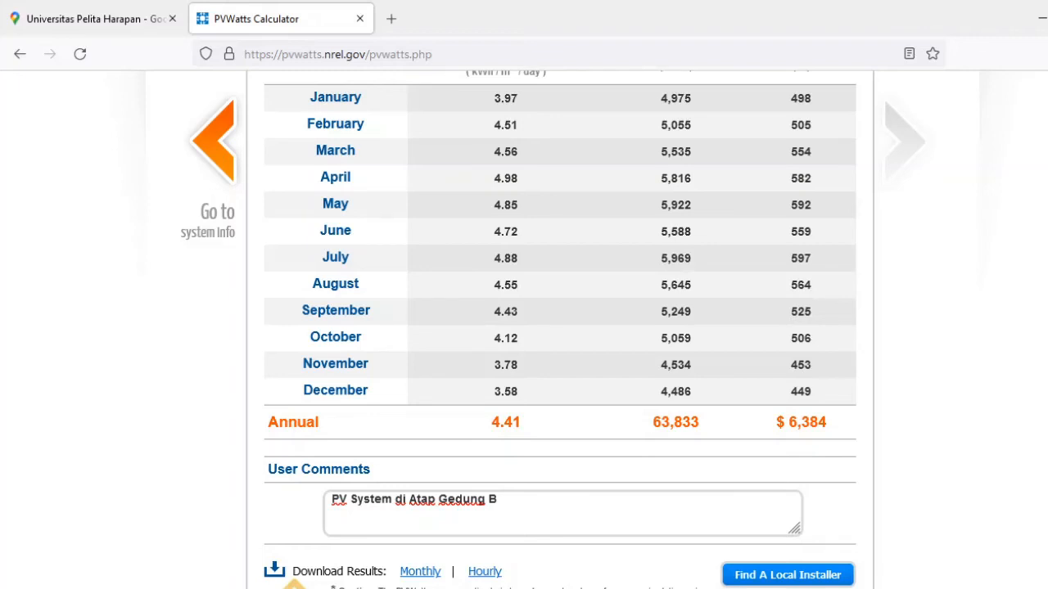
scroll(618, 474, "up", 4)
scroll(618, 474, "down", 4)
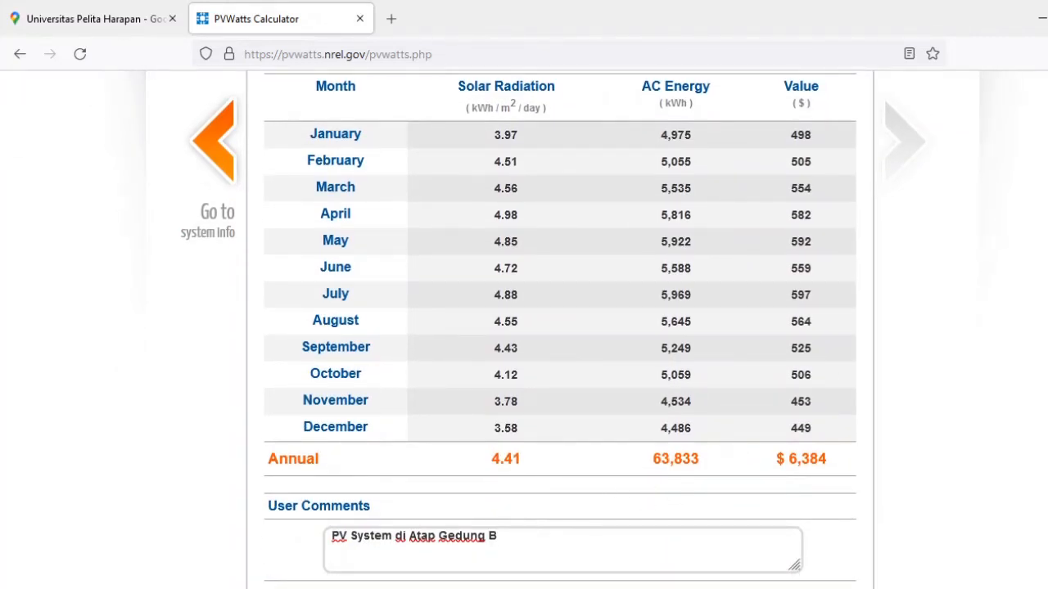
scroll(560, 328, "up", 3)
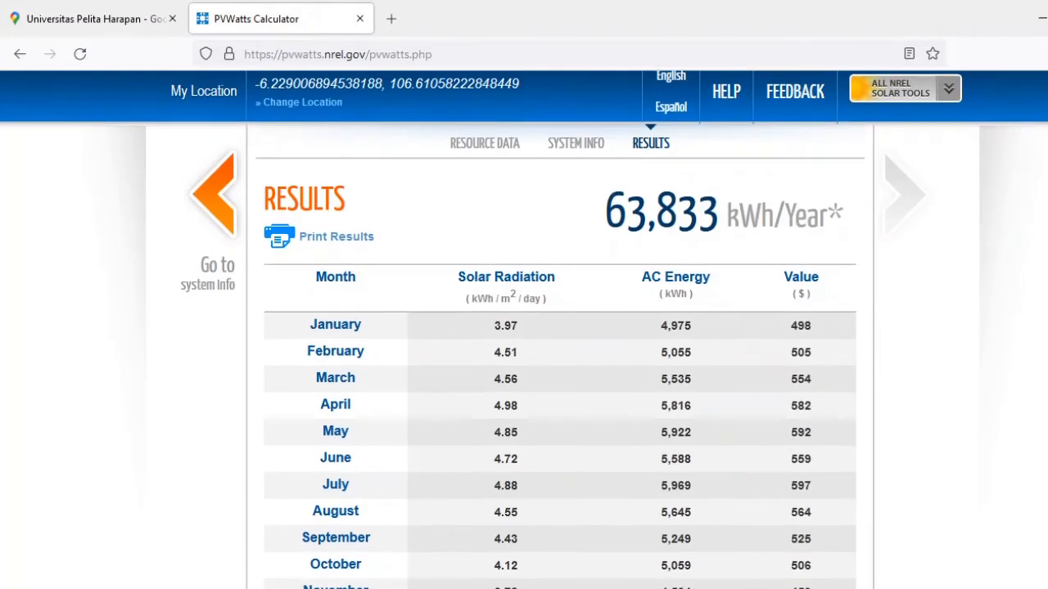
scroll(560, 327, "down", 1)
scroll(524, 327, "down", 1)
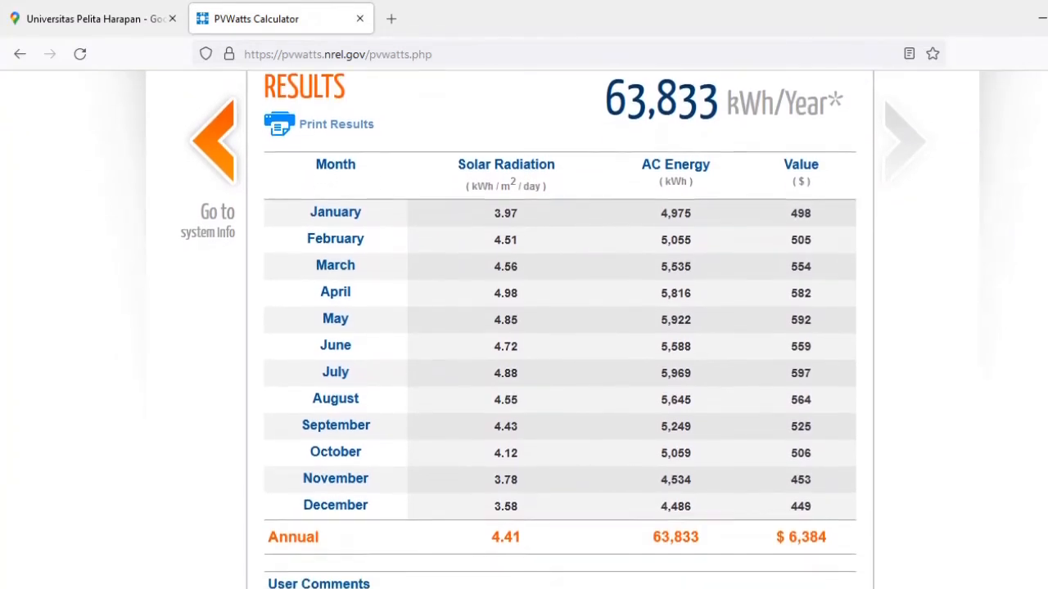
scroll(560, 327, "down", 1)
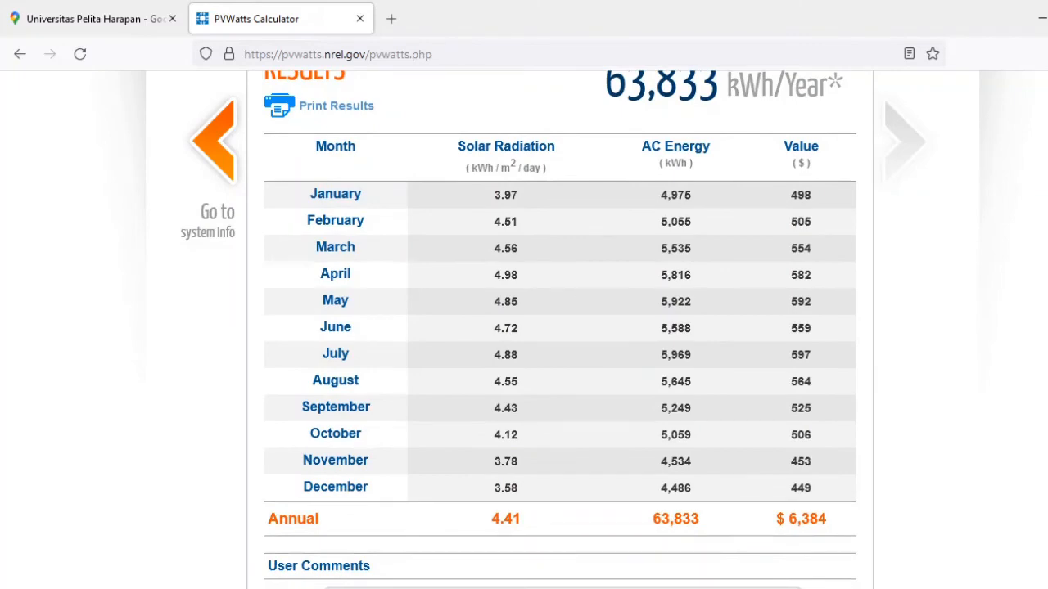
scroll(524, 327, "up", 4)
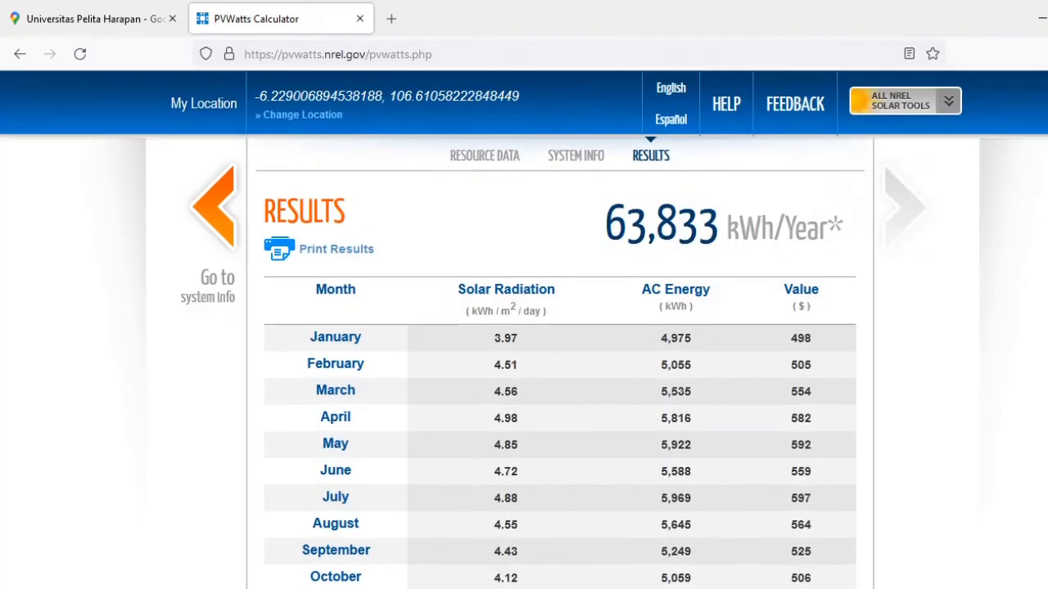
scroll(524, 327, "down", 1)
scroll(523, 328, "up", 3)
scroll(524, 328, "down", 10)
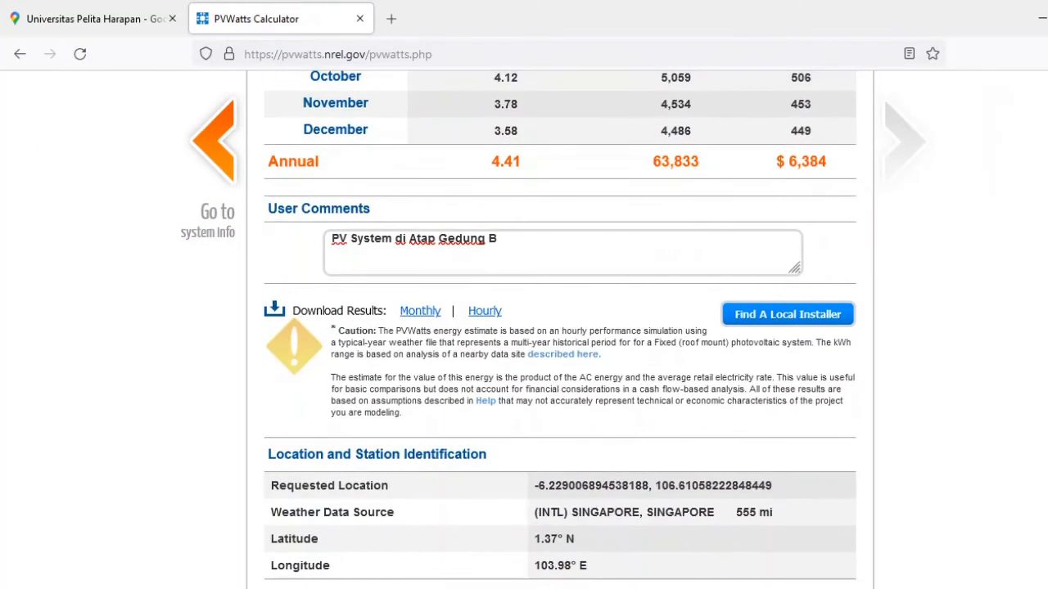
scroll(560, 327, "down", 1)
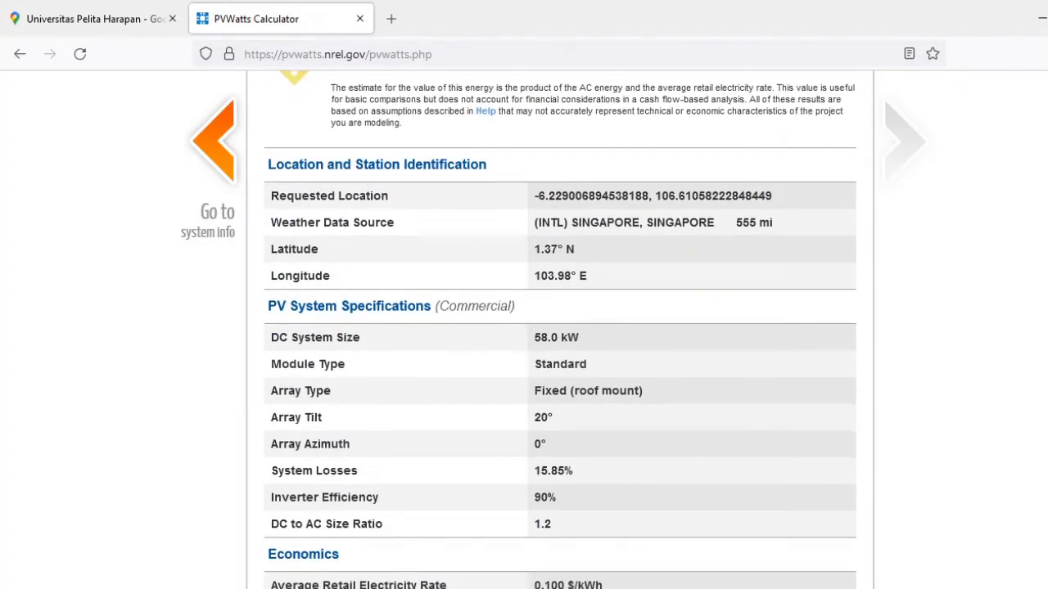
scroll(560, 328, "down", 5)
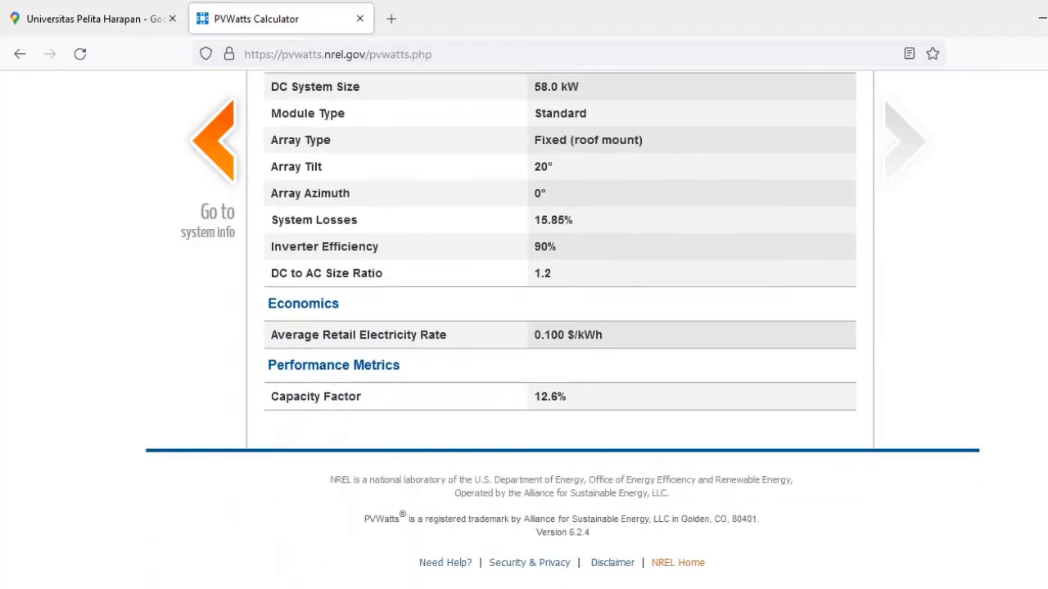
Print all pages of the results in portrait orientation with Microsoft Print to PDF.
scroll(820, 418, "up", 3)
scroll(560, 328, "up", 8)
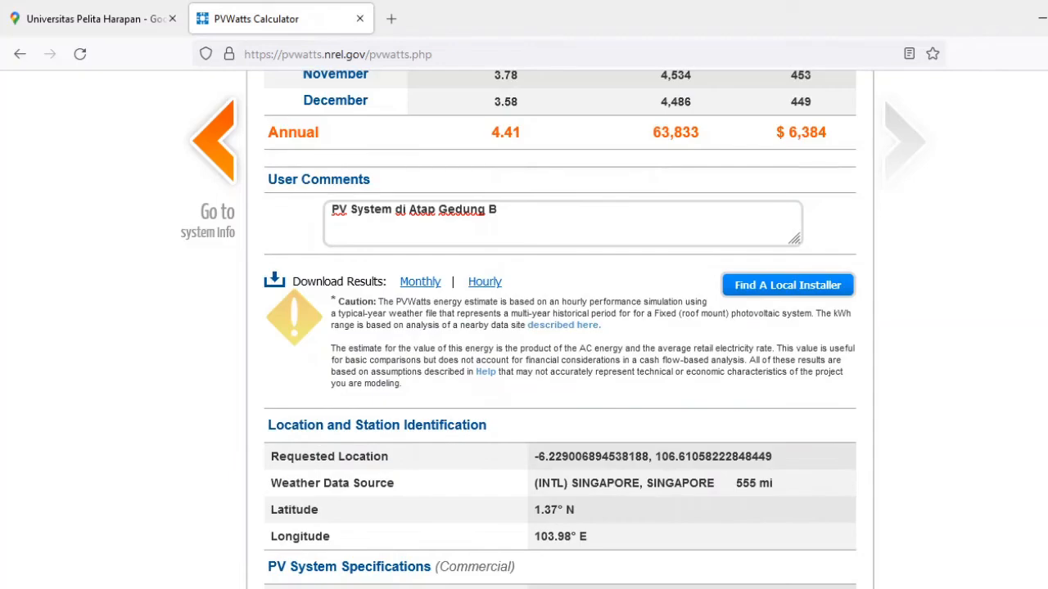
scroll(347, 185, "up", 3)
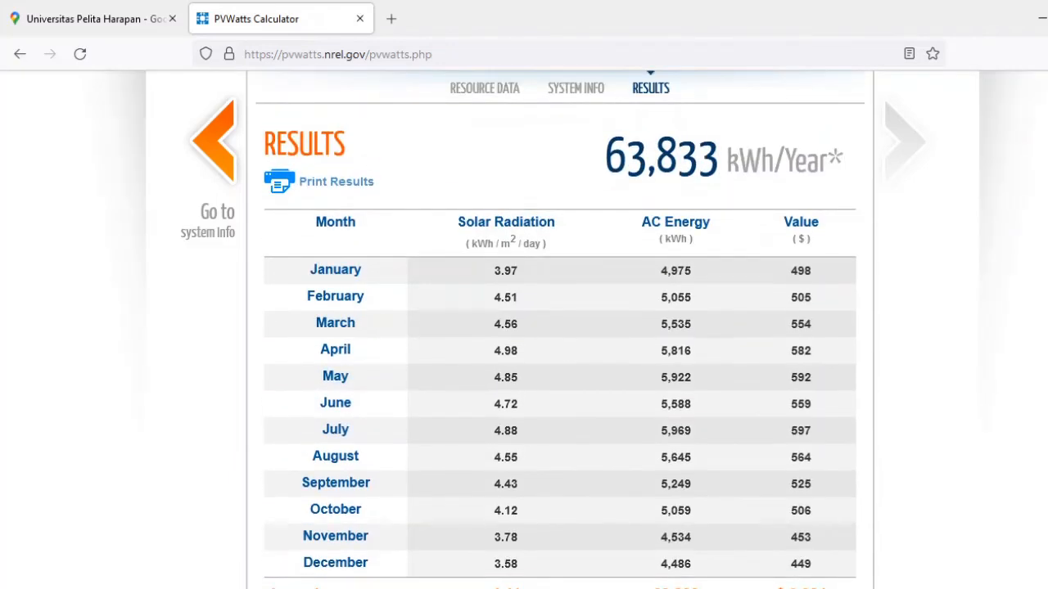
left_click(337, 183)
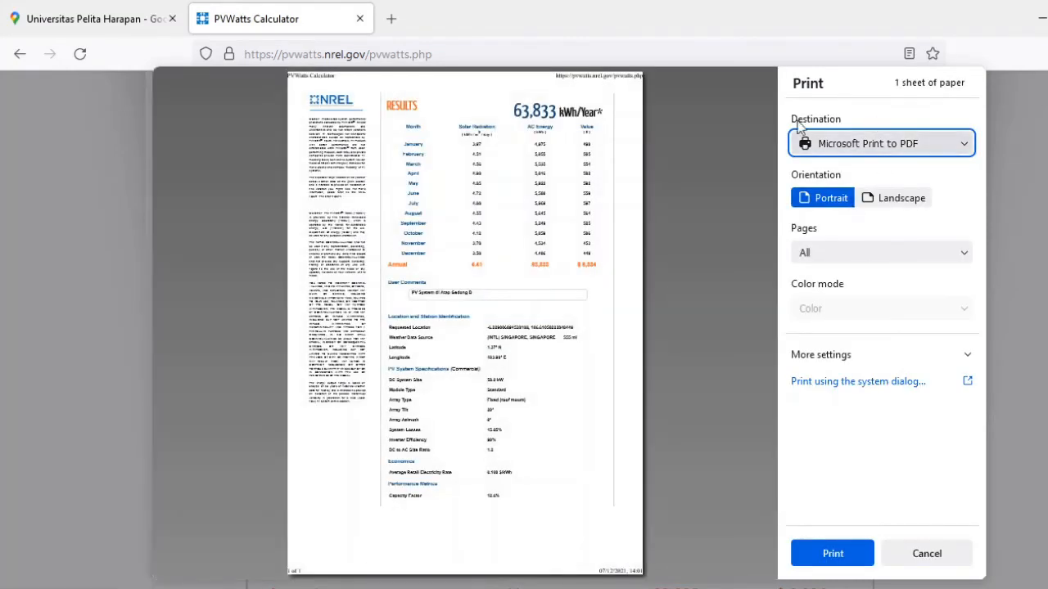
left_click(828, 556)
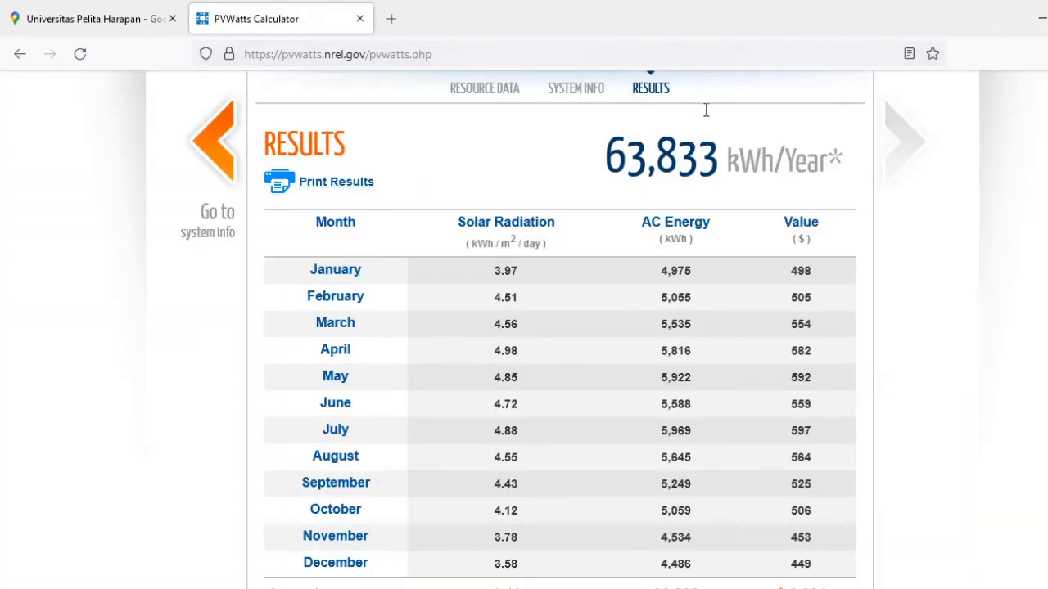
scroll(705, 110, "down", 1)
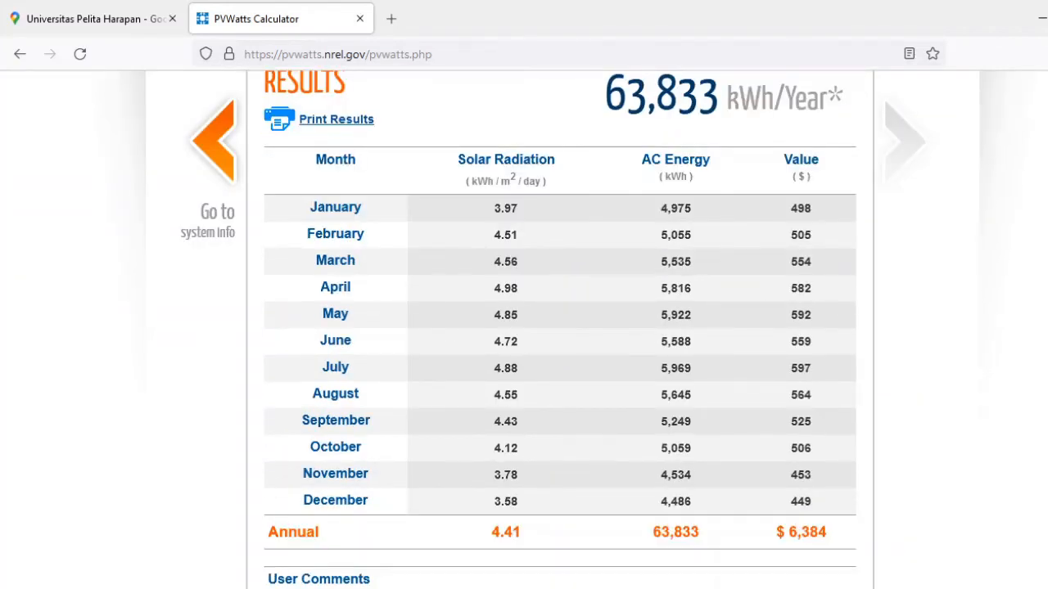
scroll(560, 328, "down", 6)
scroll(560, 327, "down", 3)
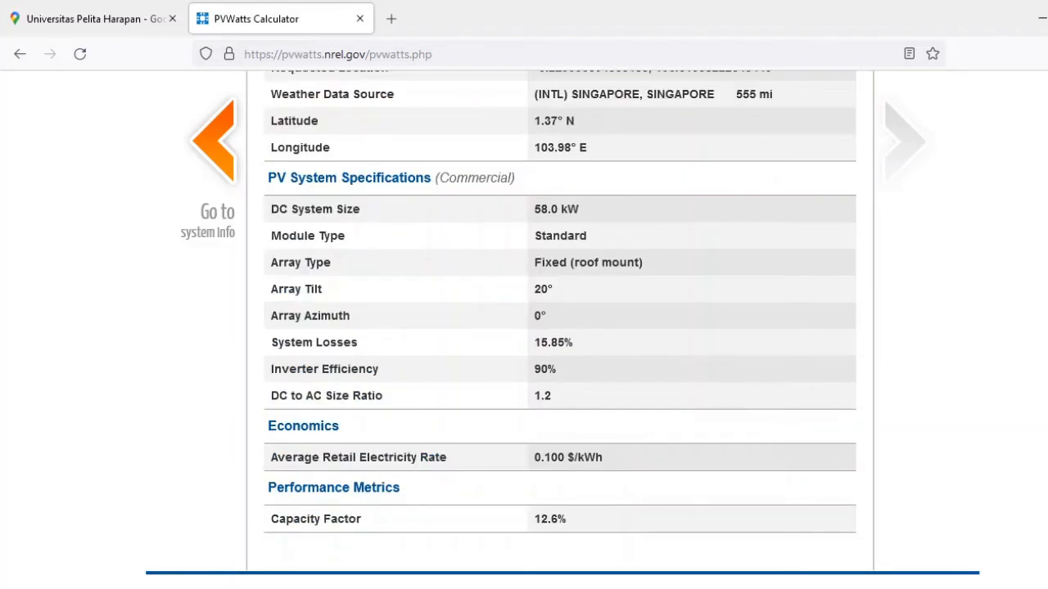